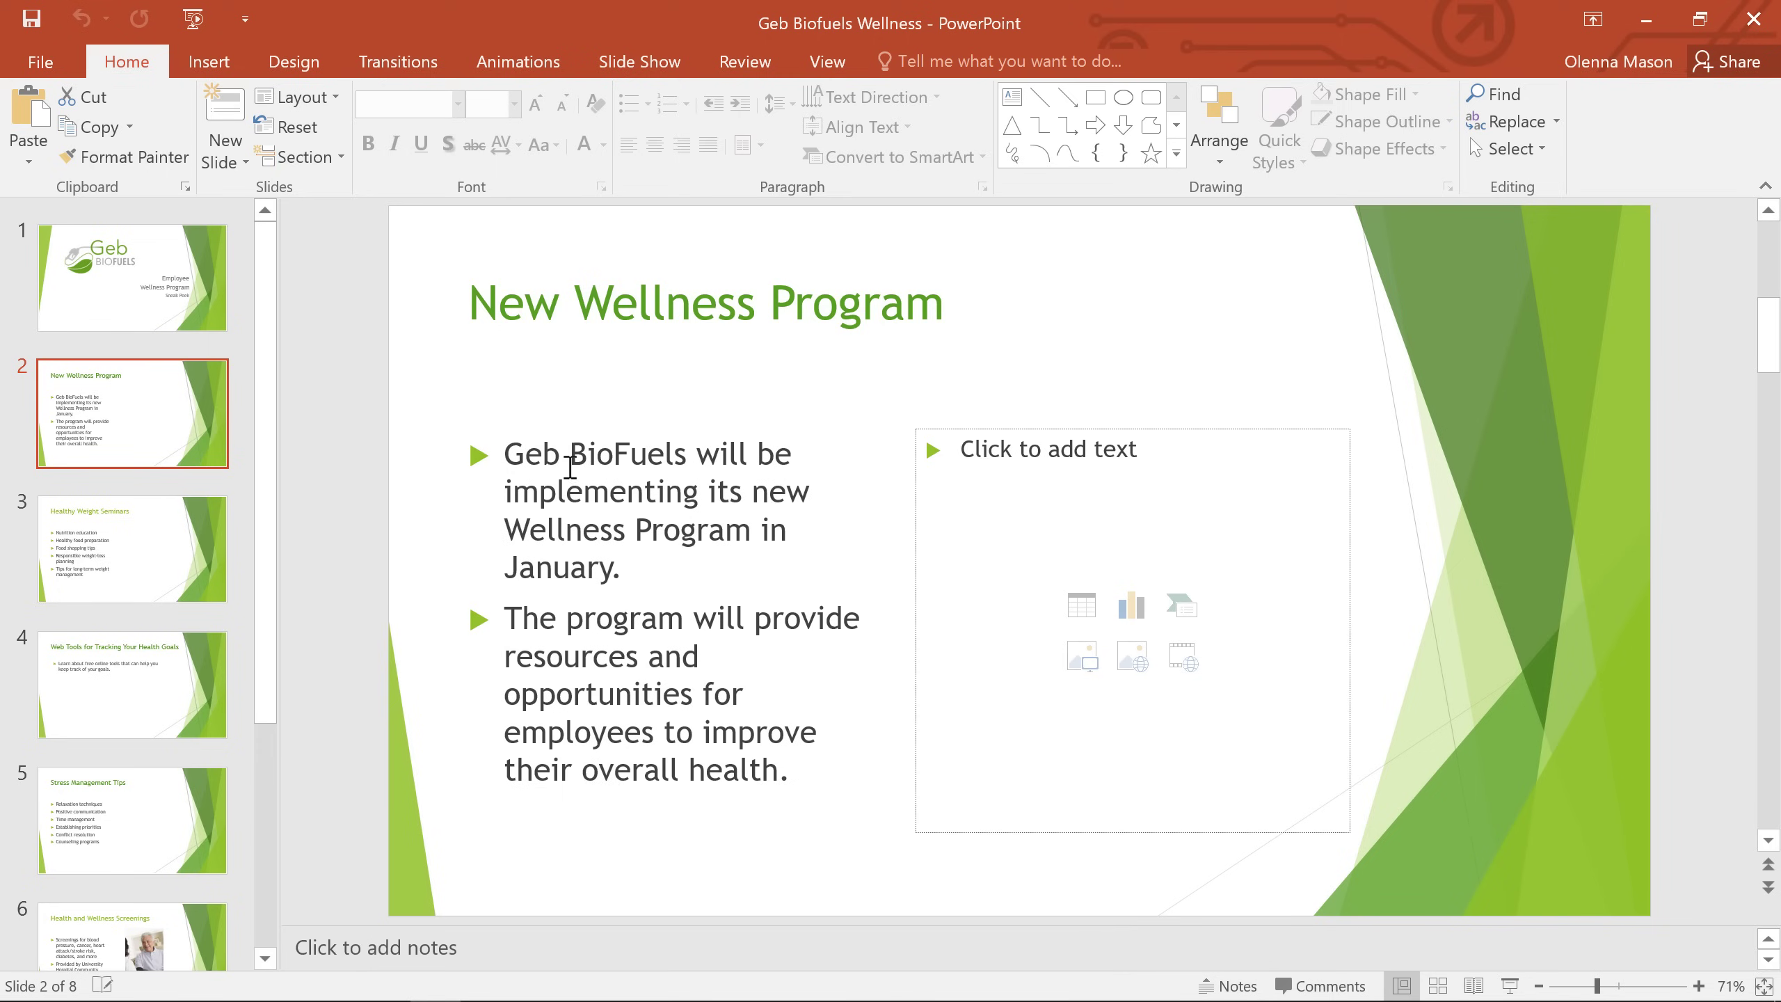
Insert the fruit photo from the Wellness Presentation folder and nudge it slightly higher beside the bullets
click(237, 68)
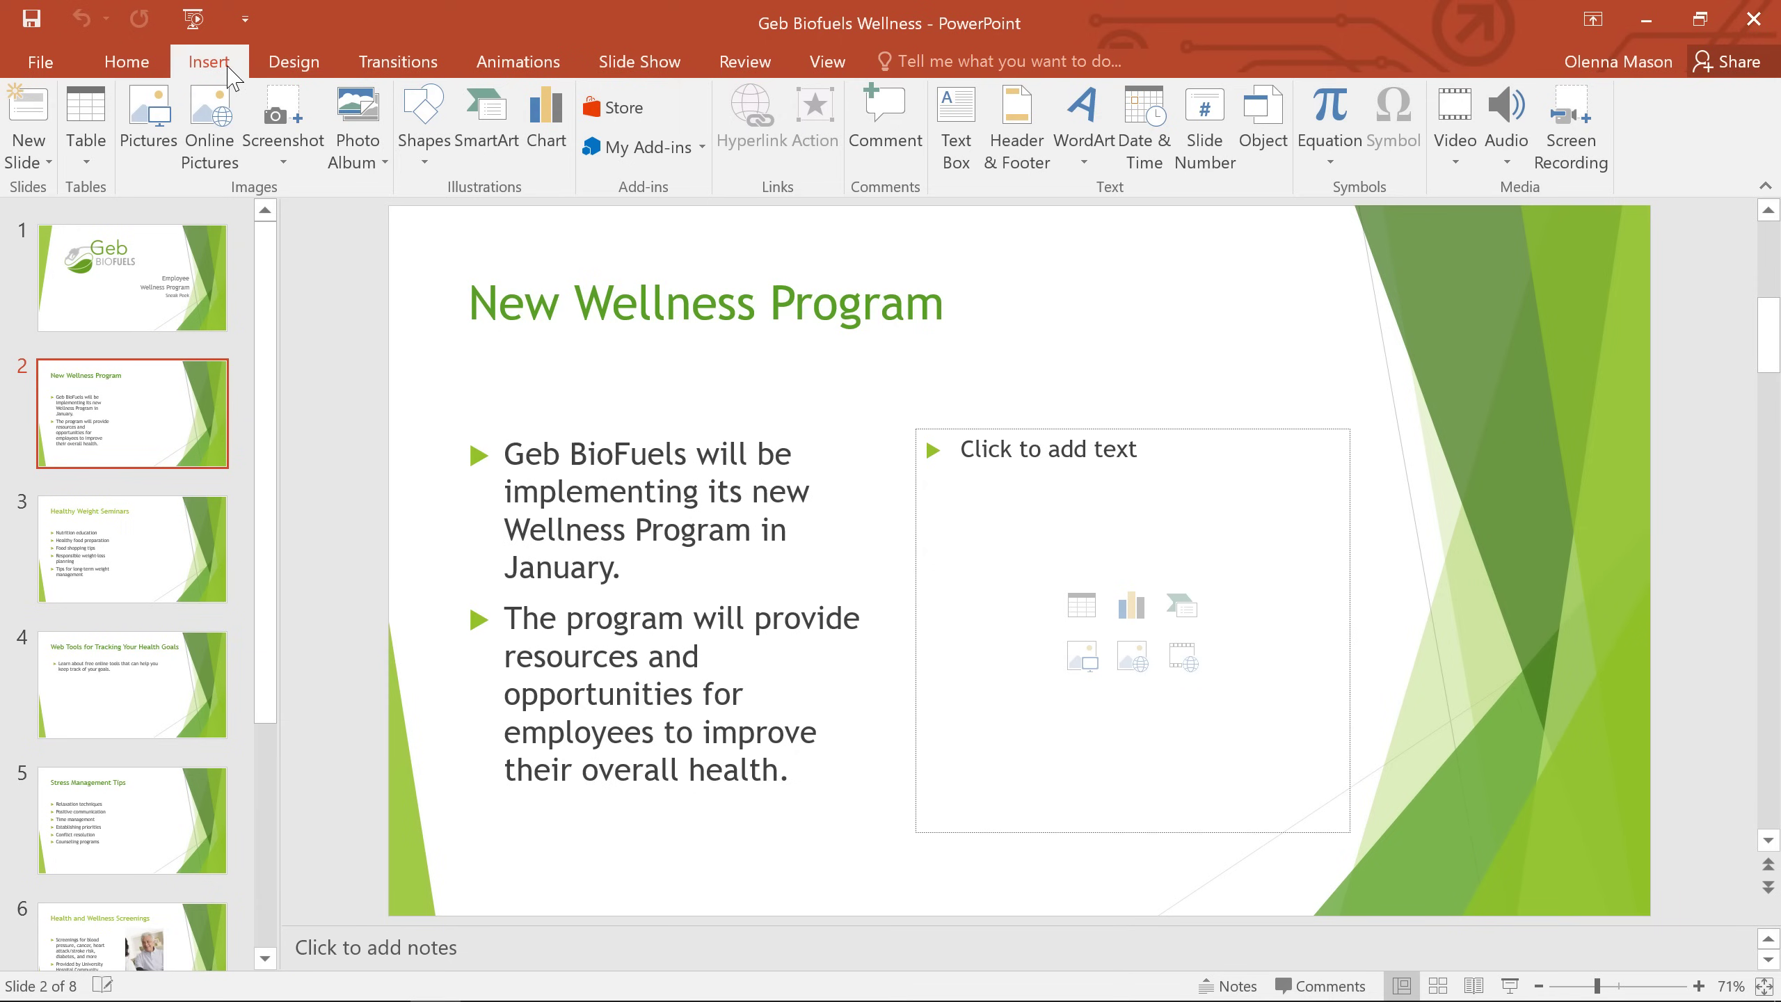
click(168, 106)
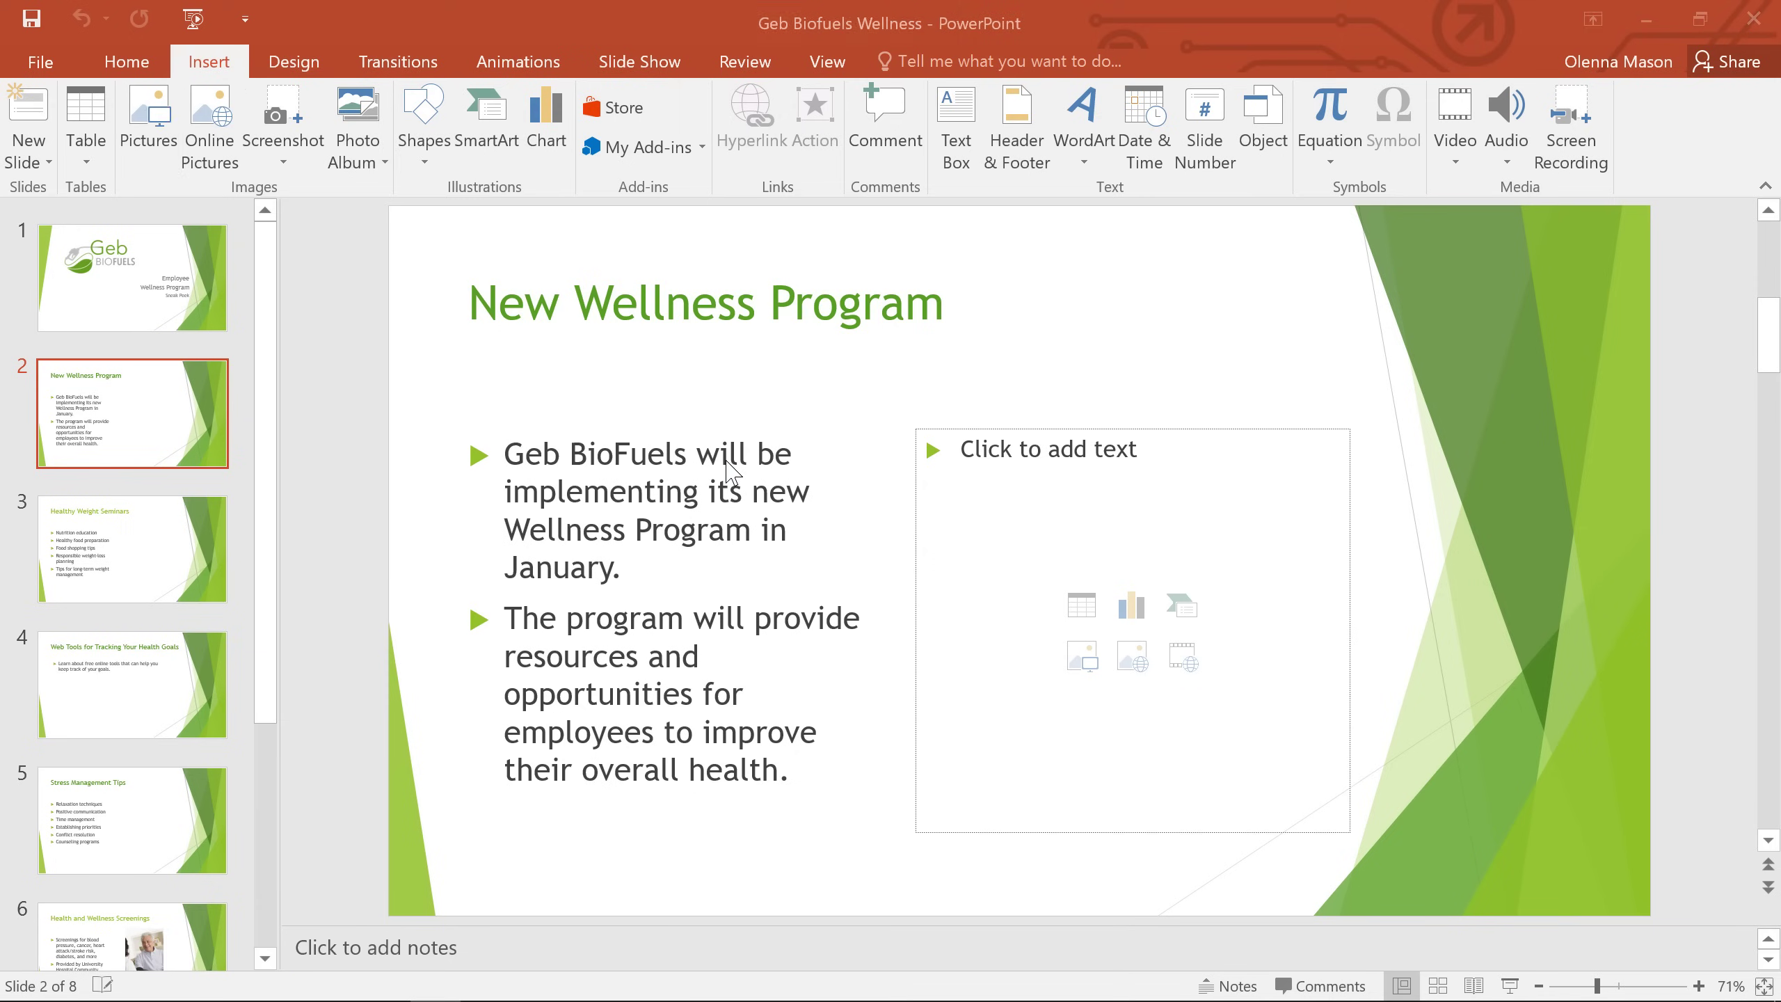
double_click(715, 306)
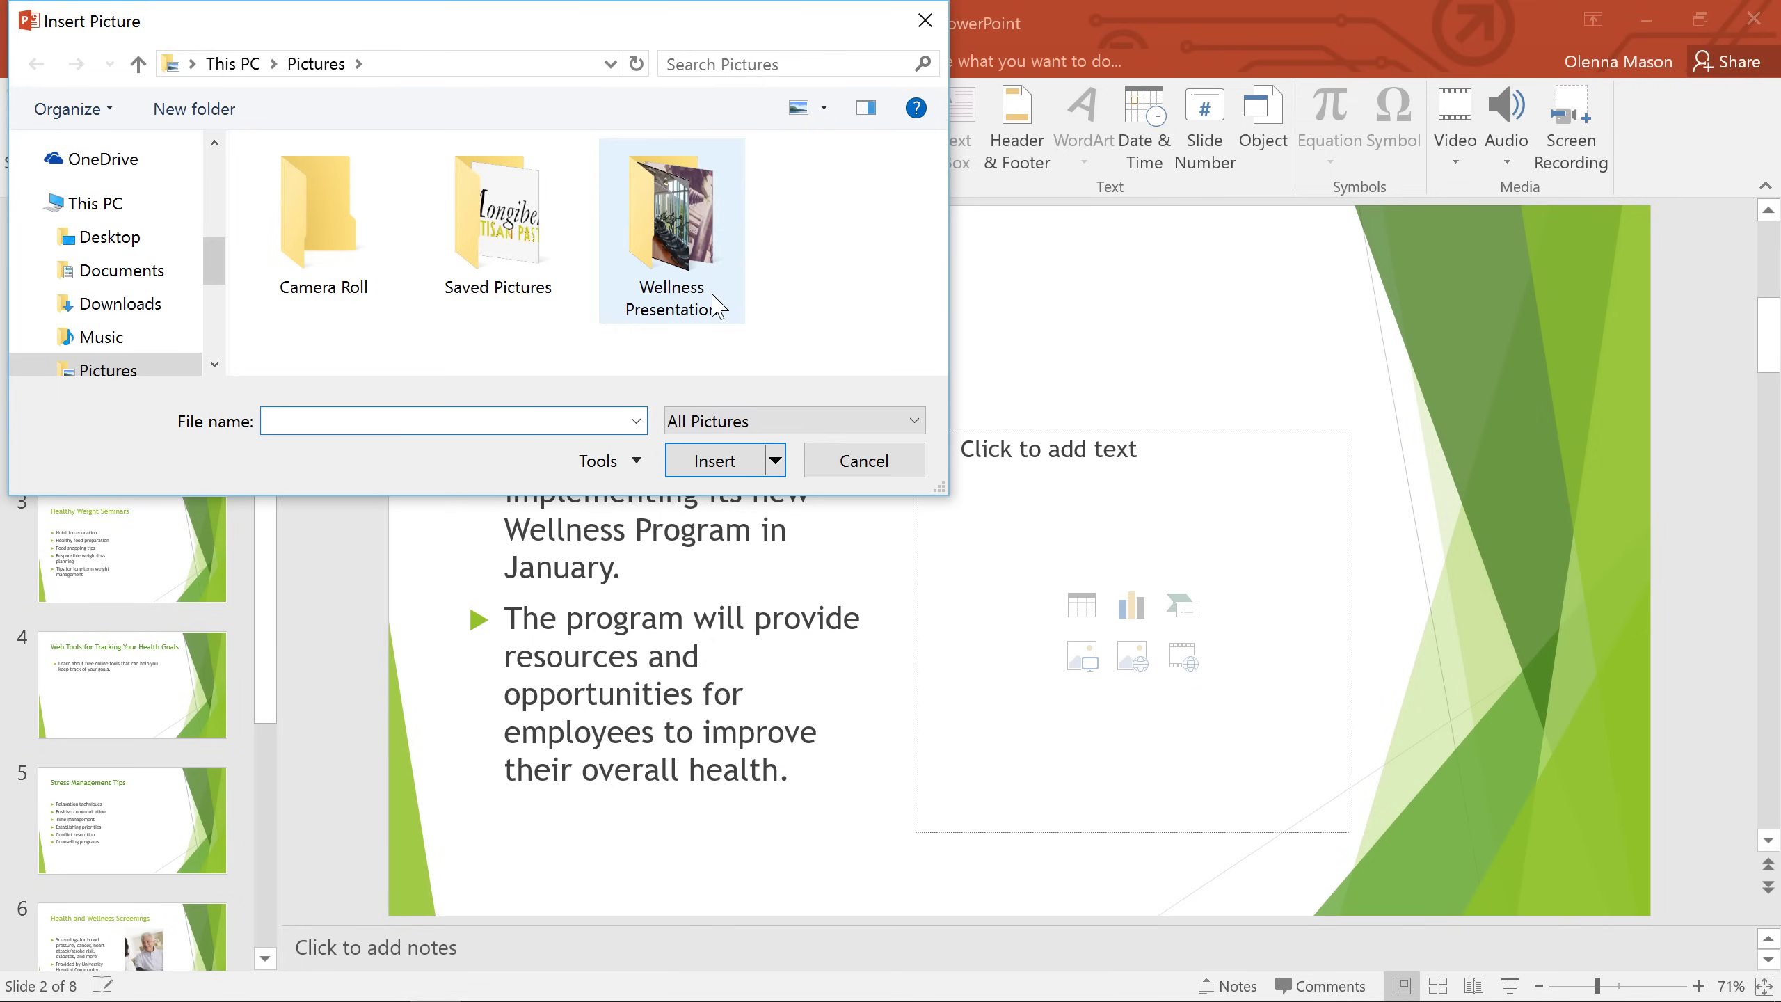
click(550, 280)
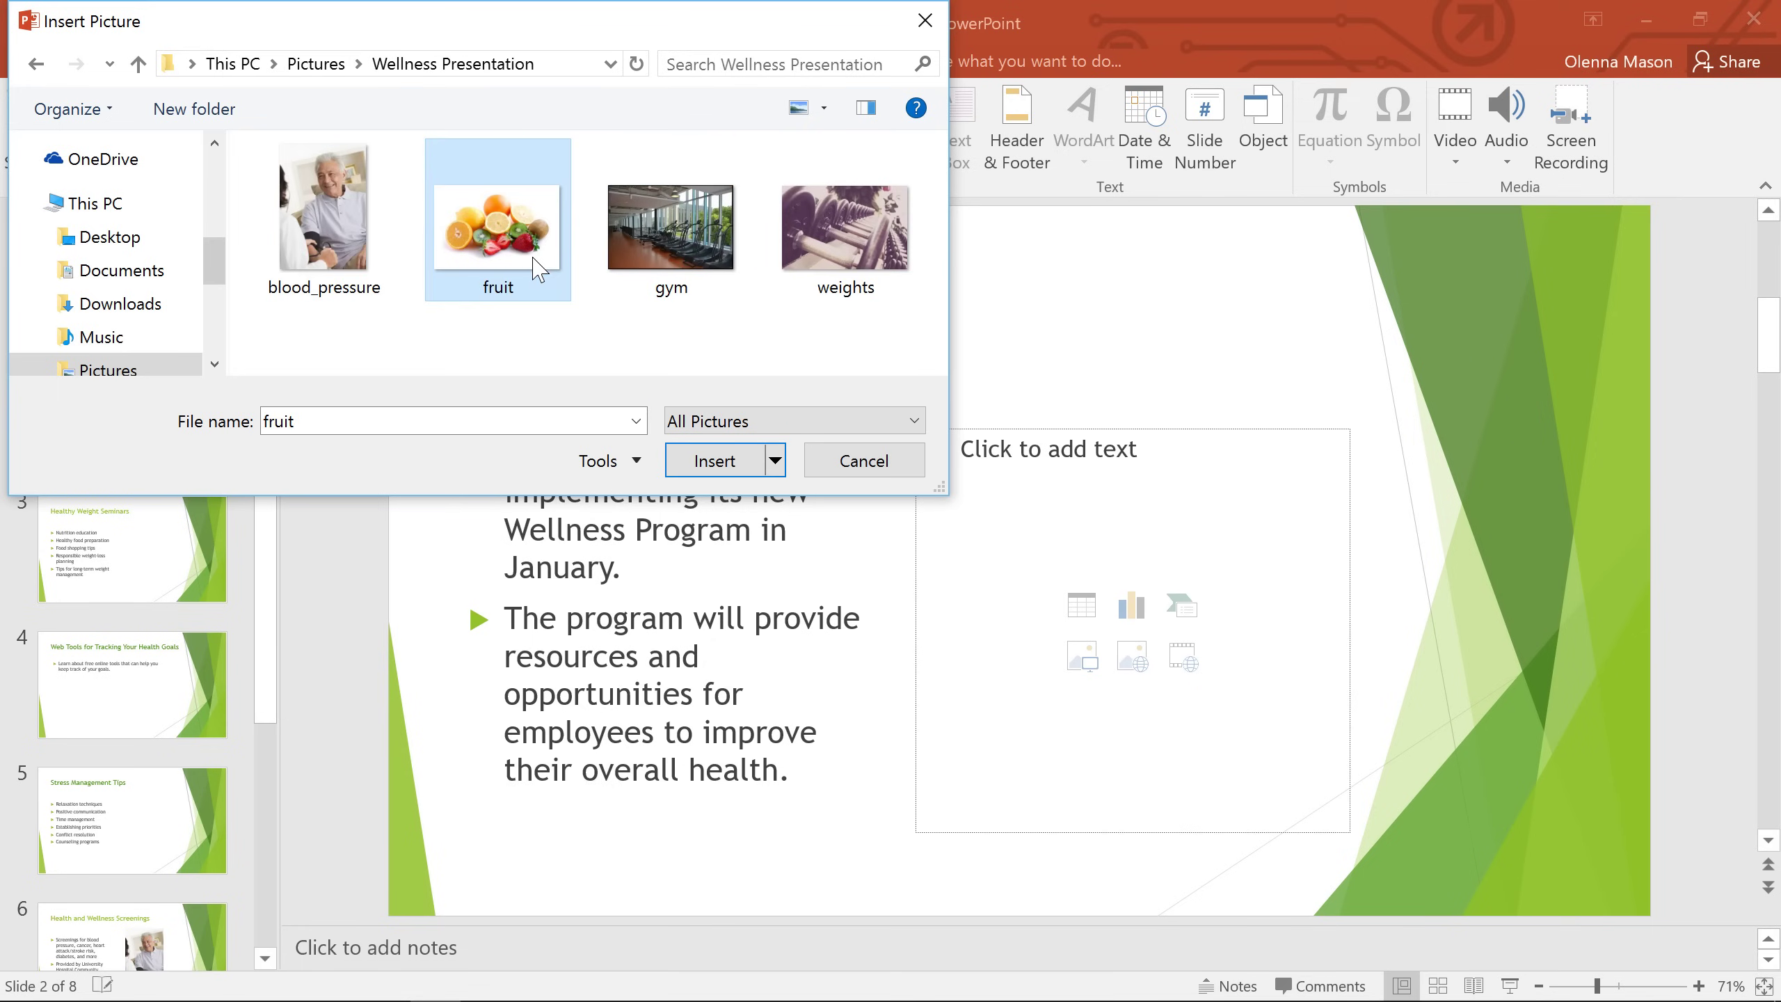
click(677, 463)
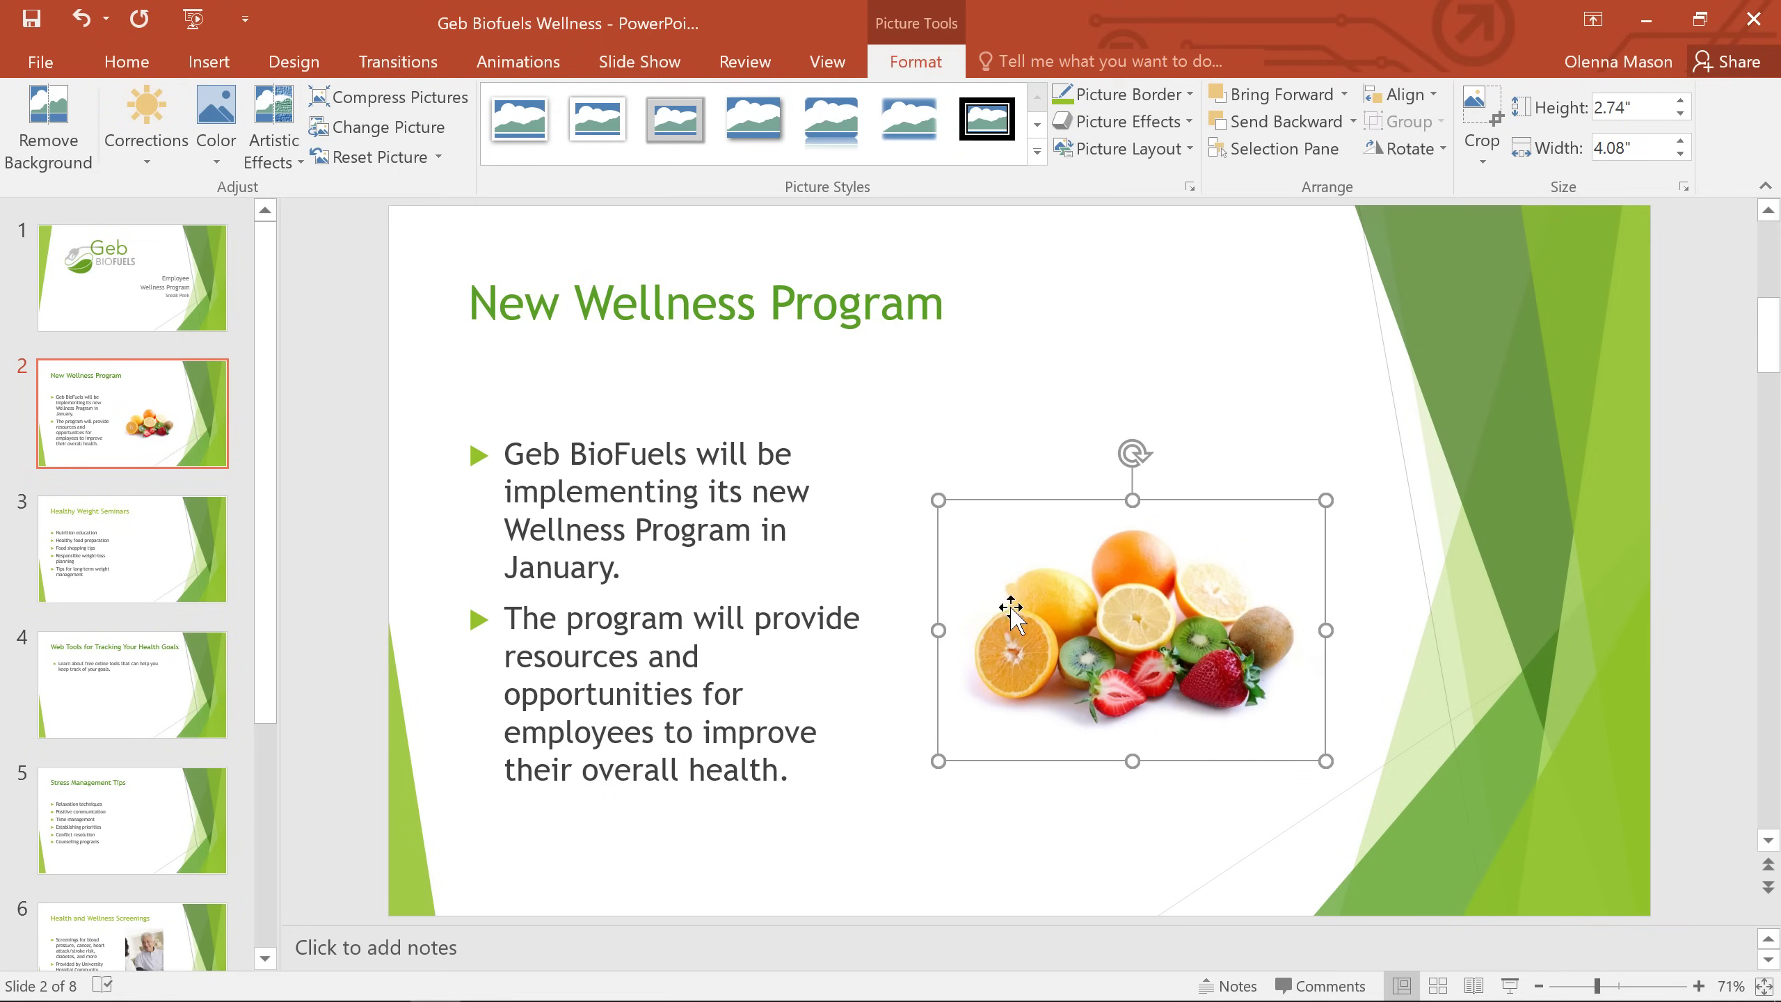
drag(1012, 617, 1026, 545)
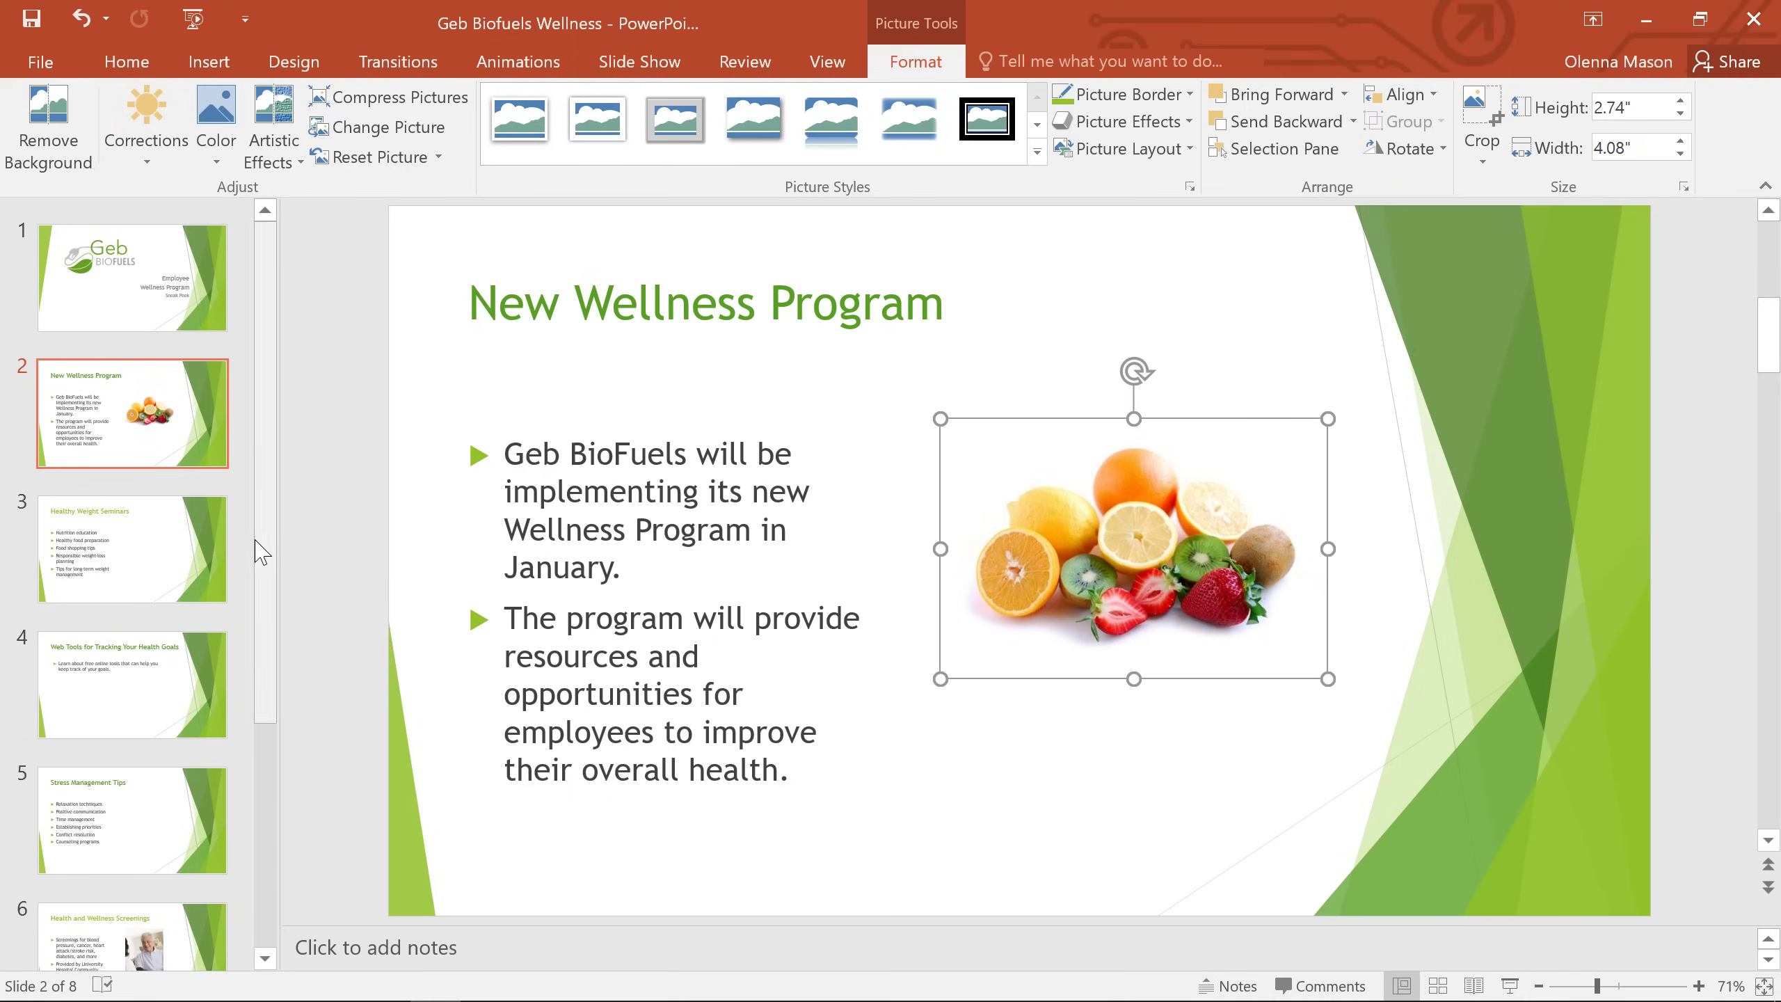
On slide 3, search online pictures for 'bathroom scale' and select the bamboo scale image
click(219, 551)
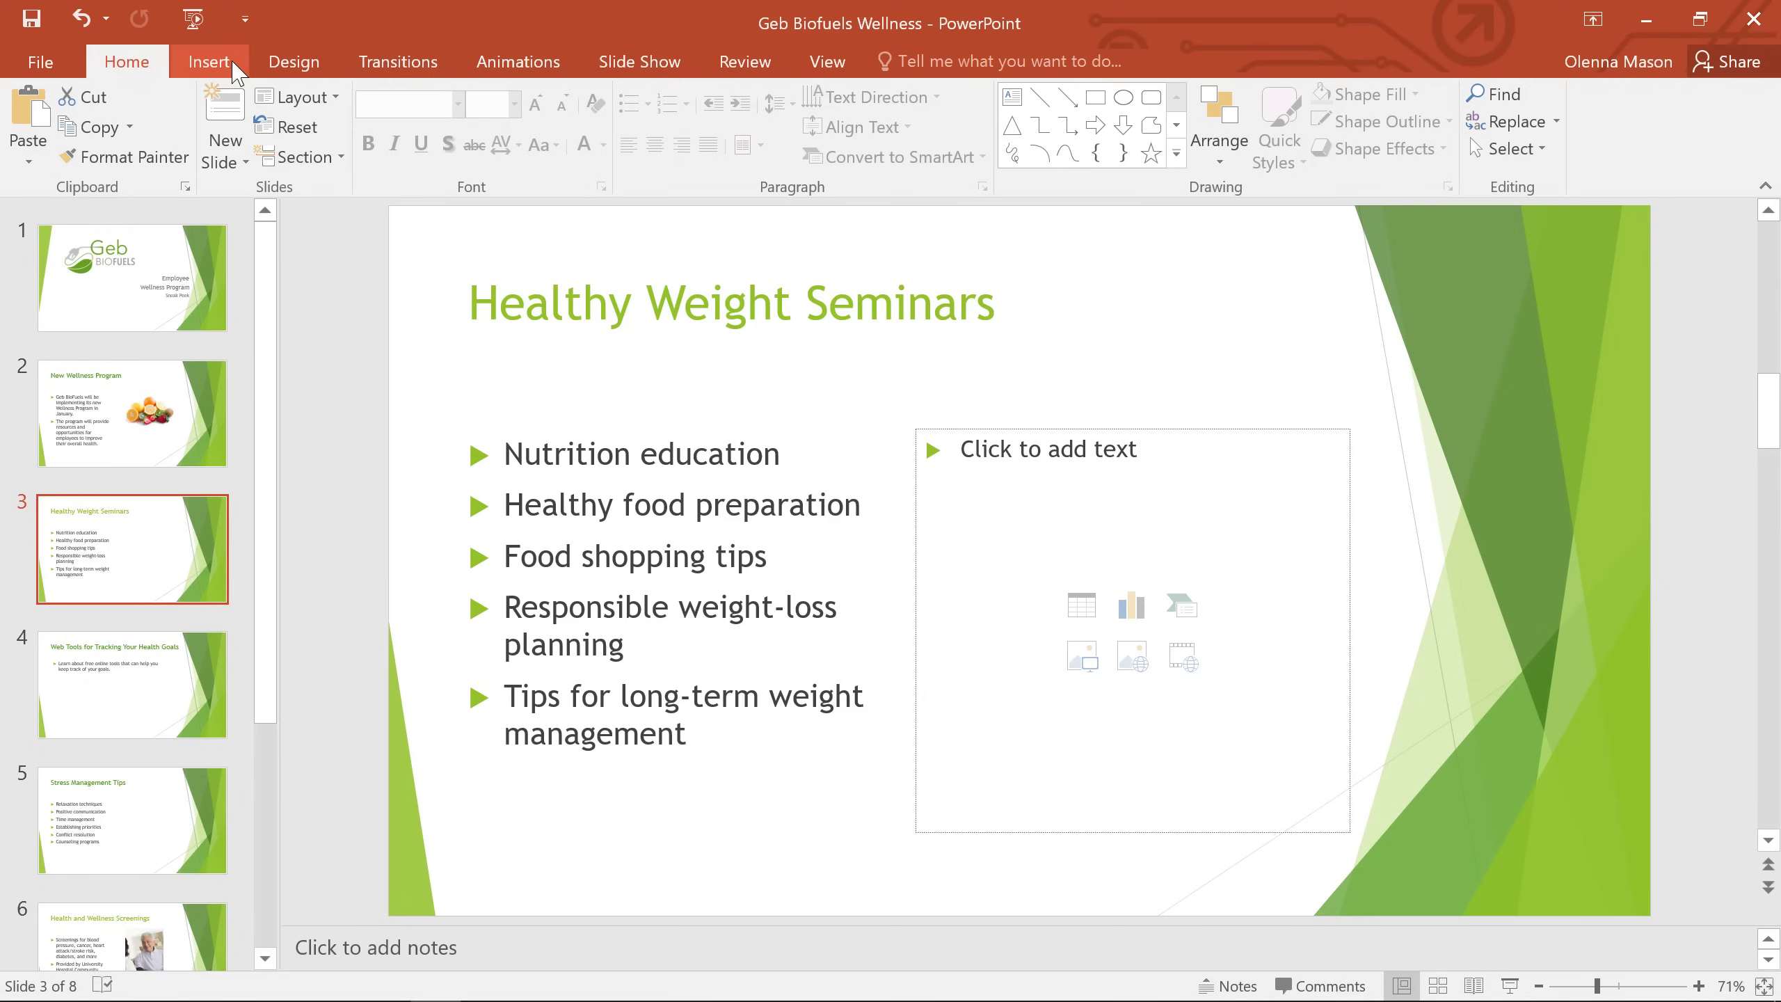
click(210, 62)
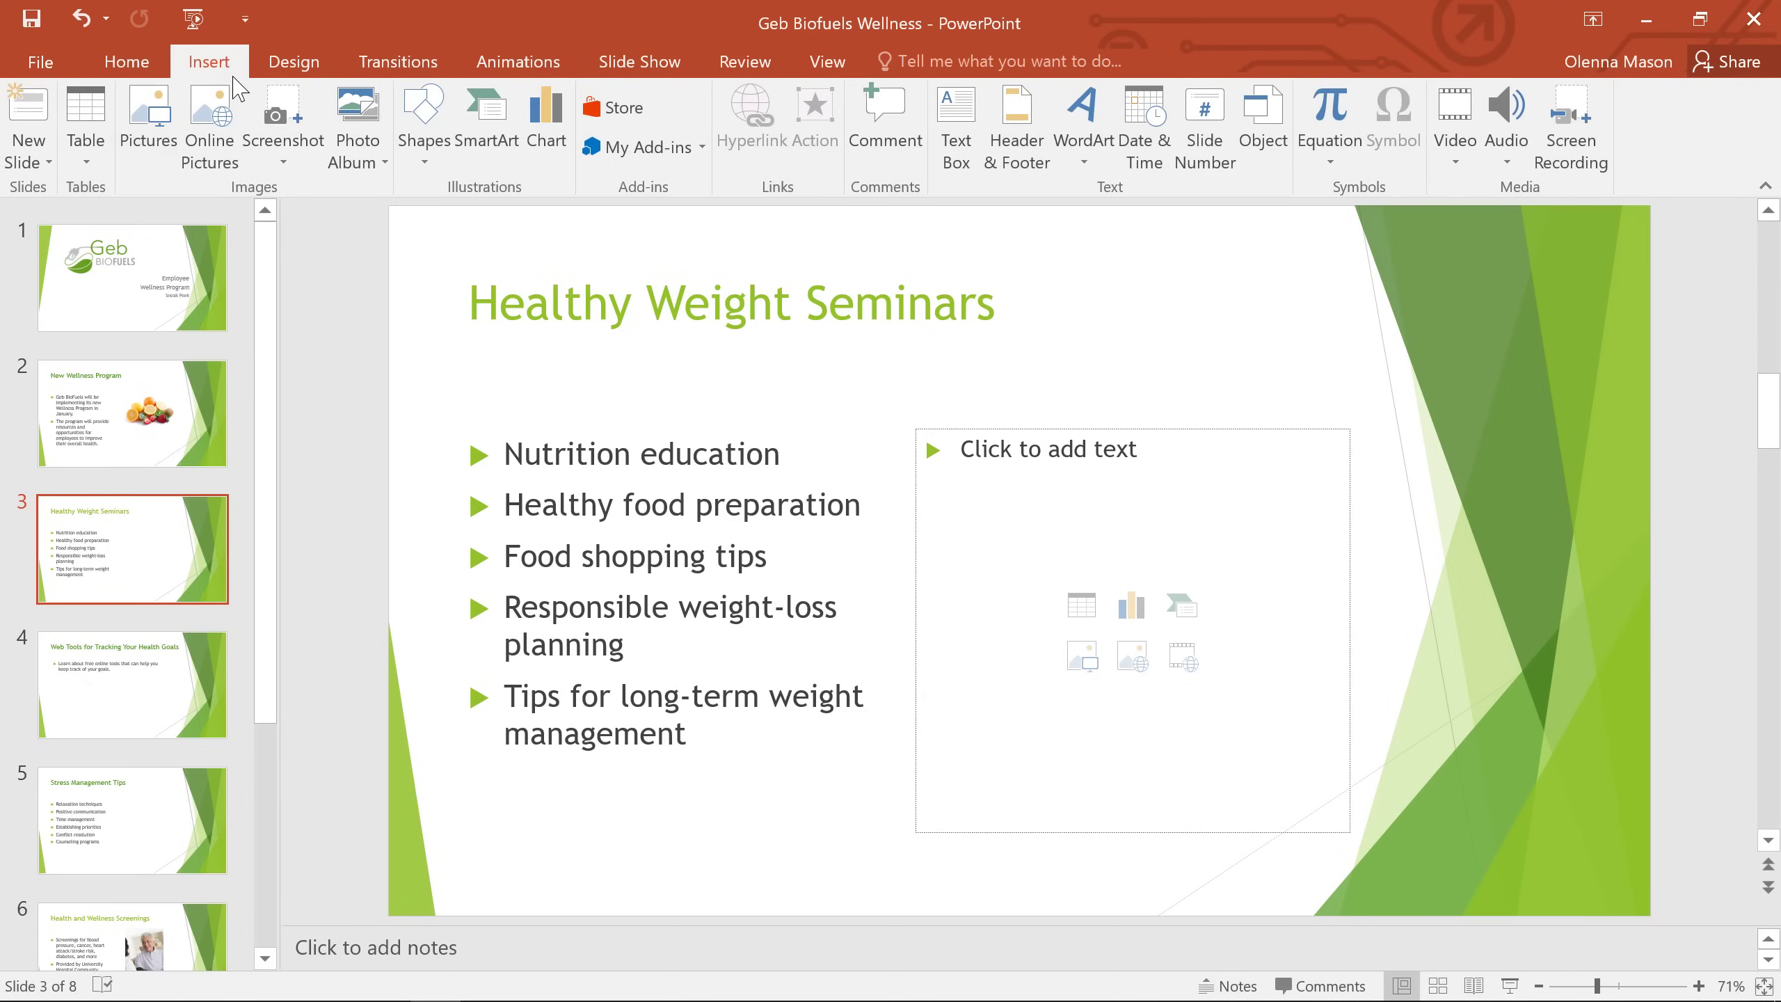
click(233, 108)
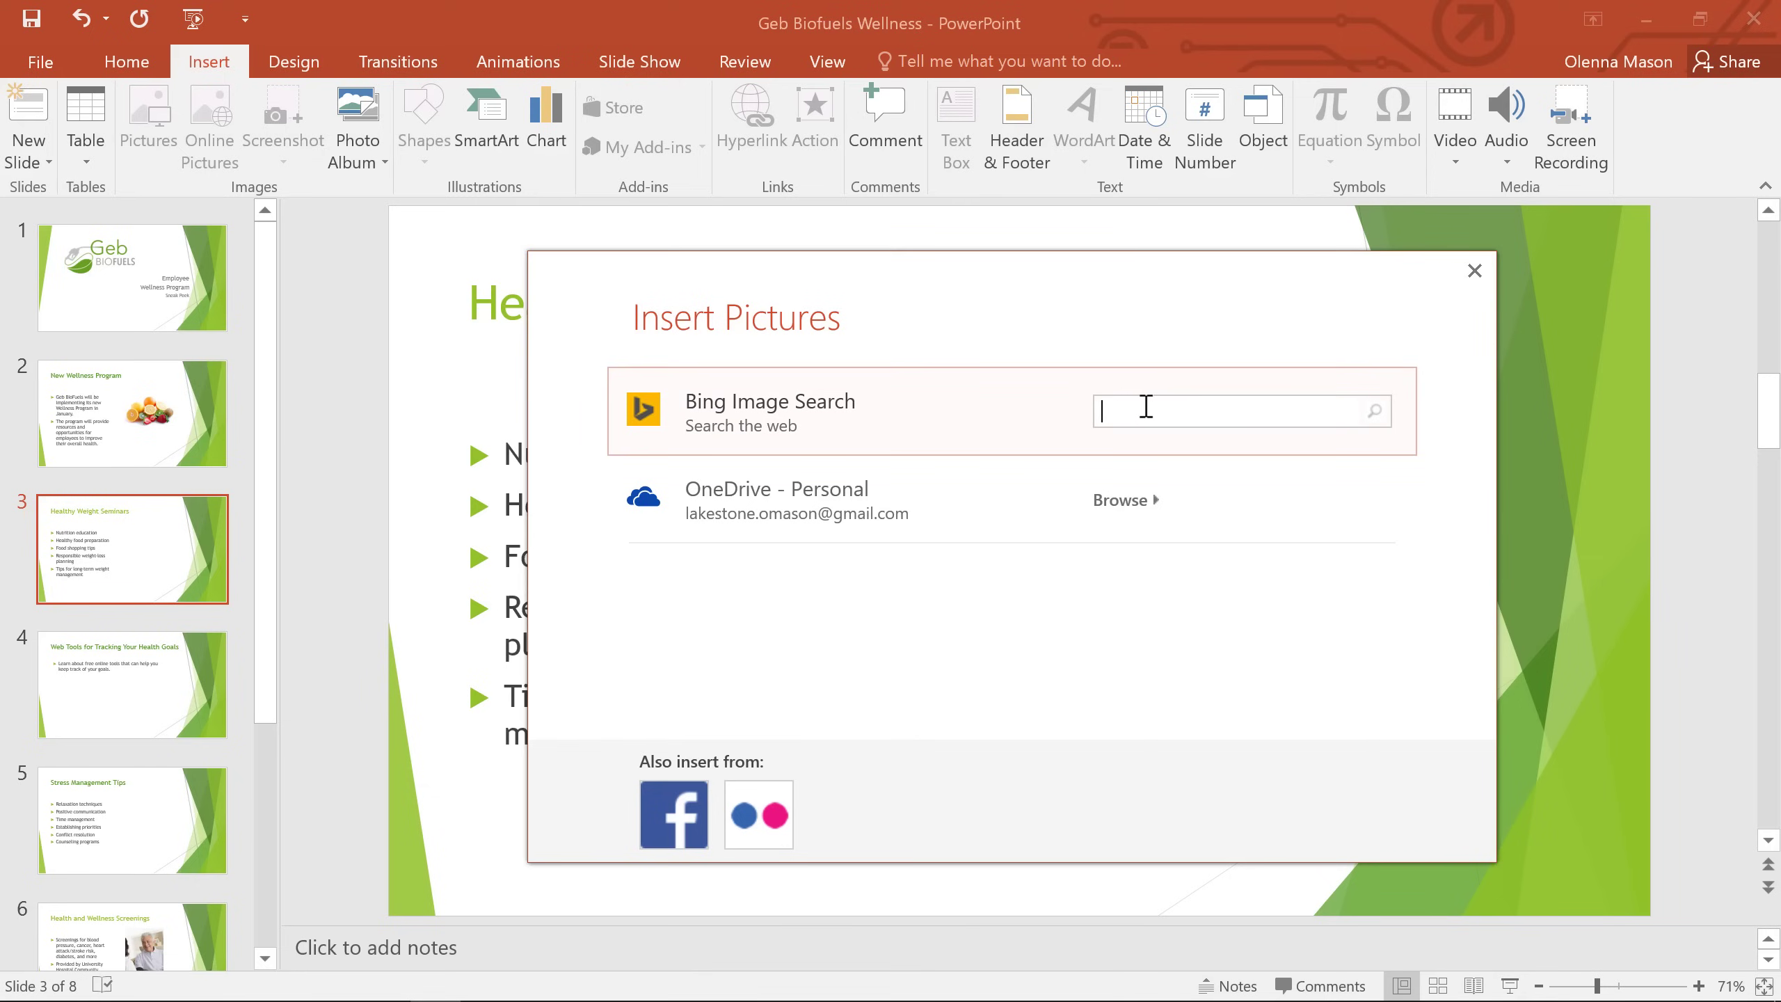
text(bathroom scale)
key(Return)
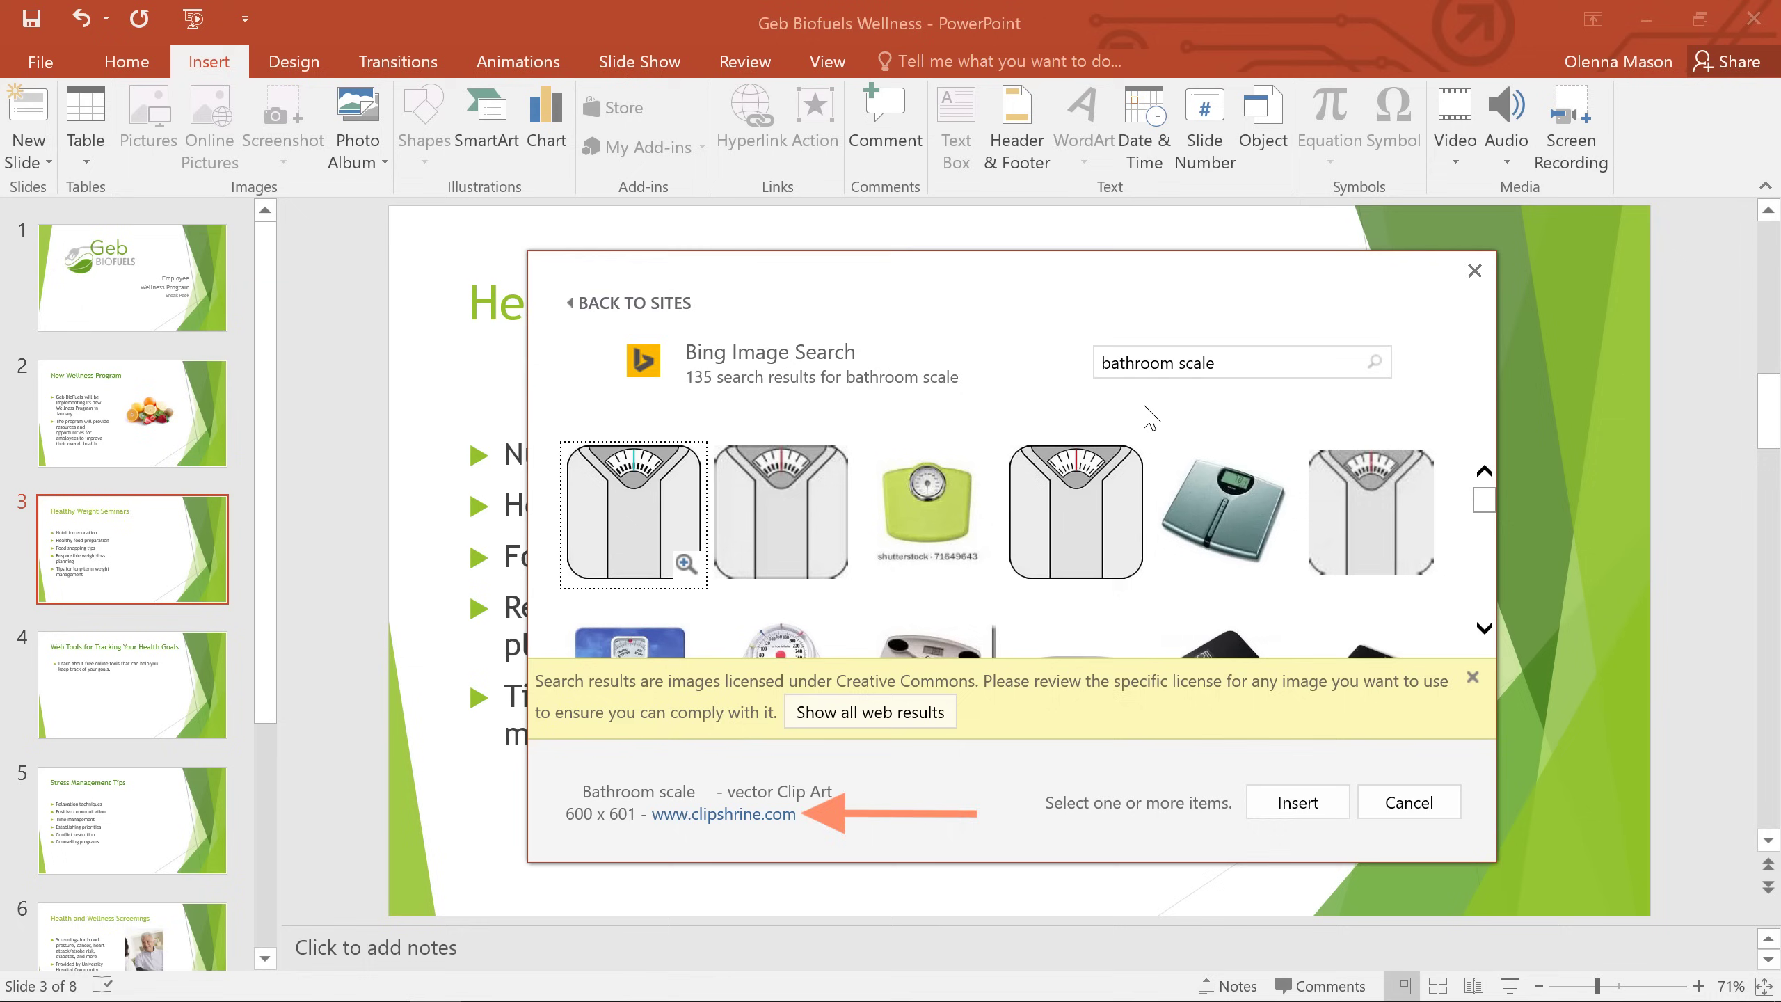
click(1485, 628)
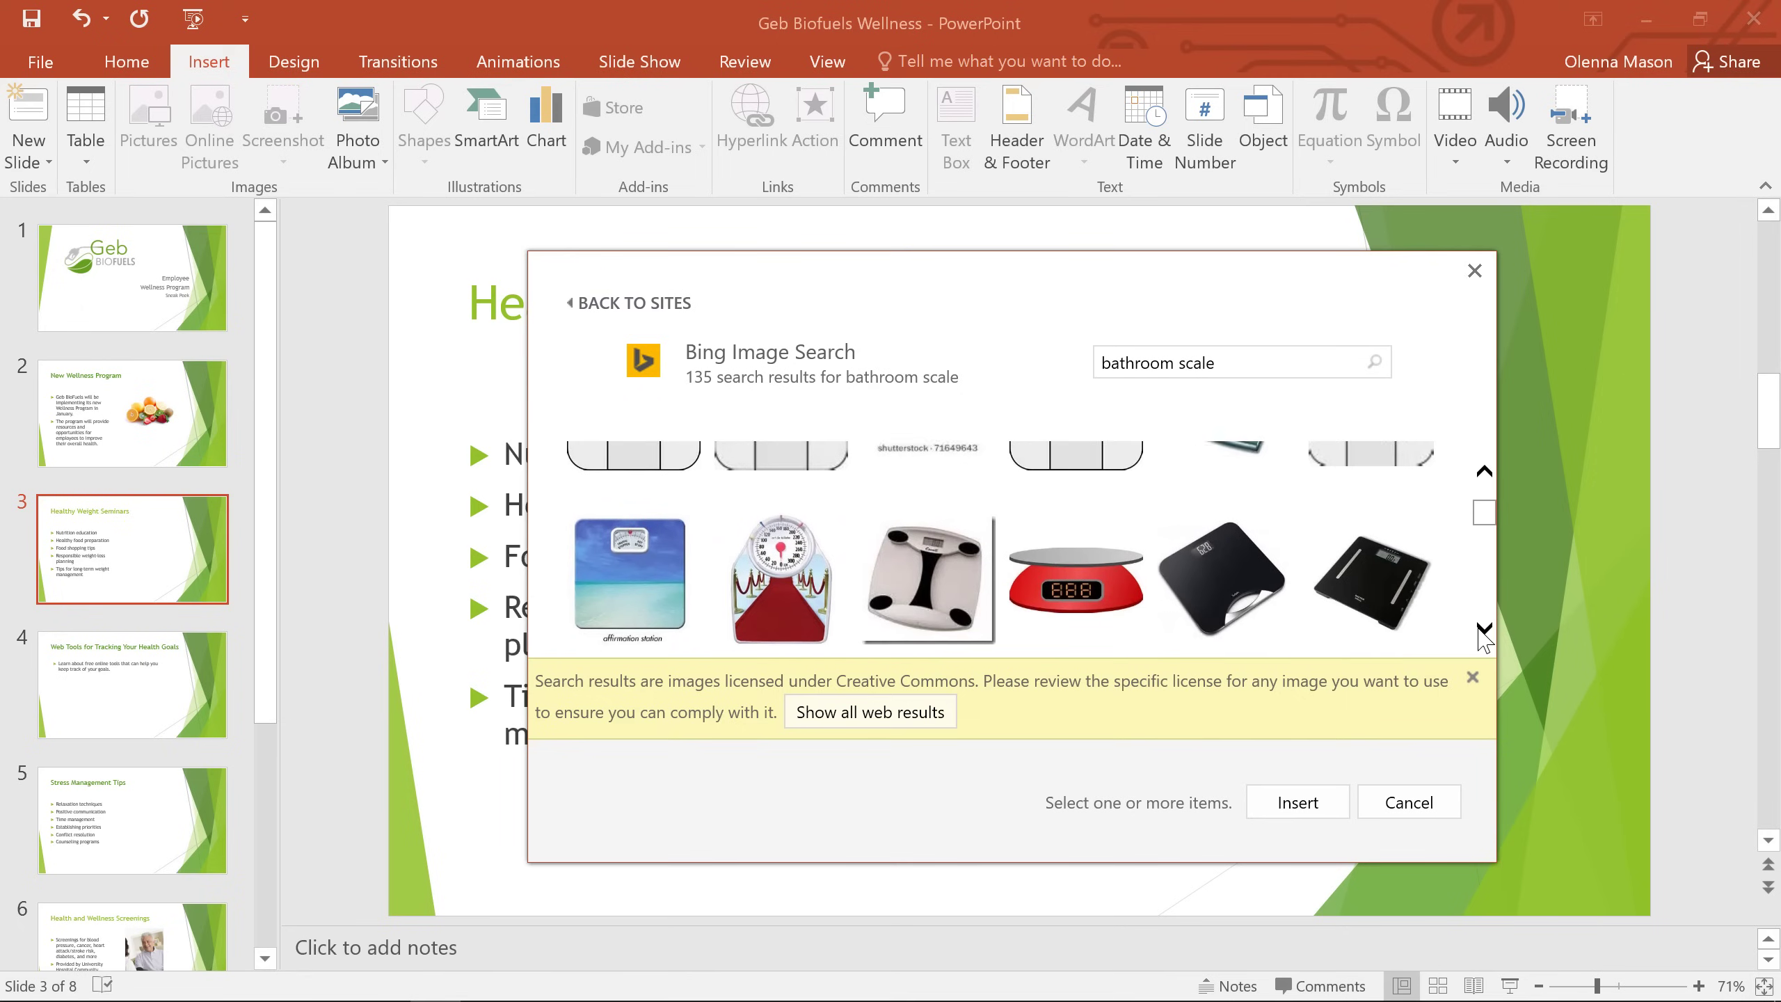
click(1484, 628)
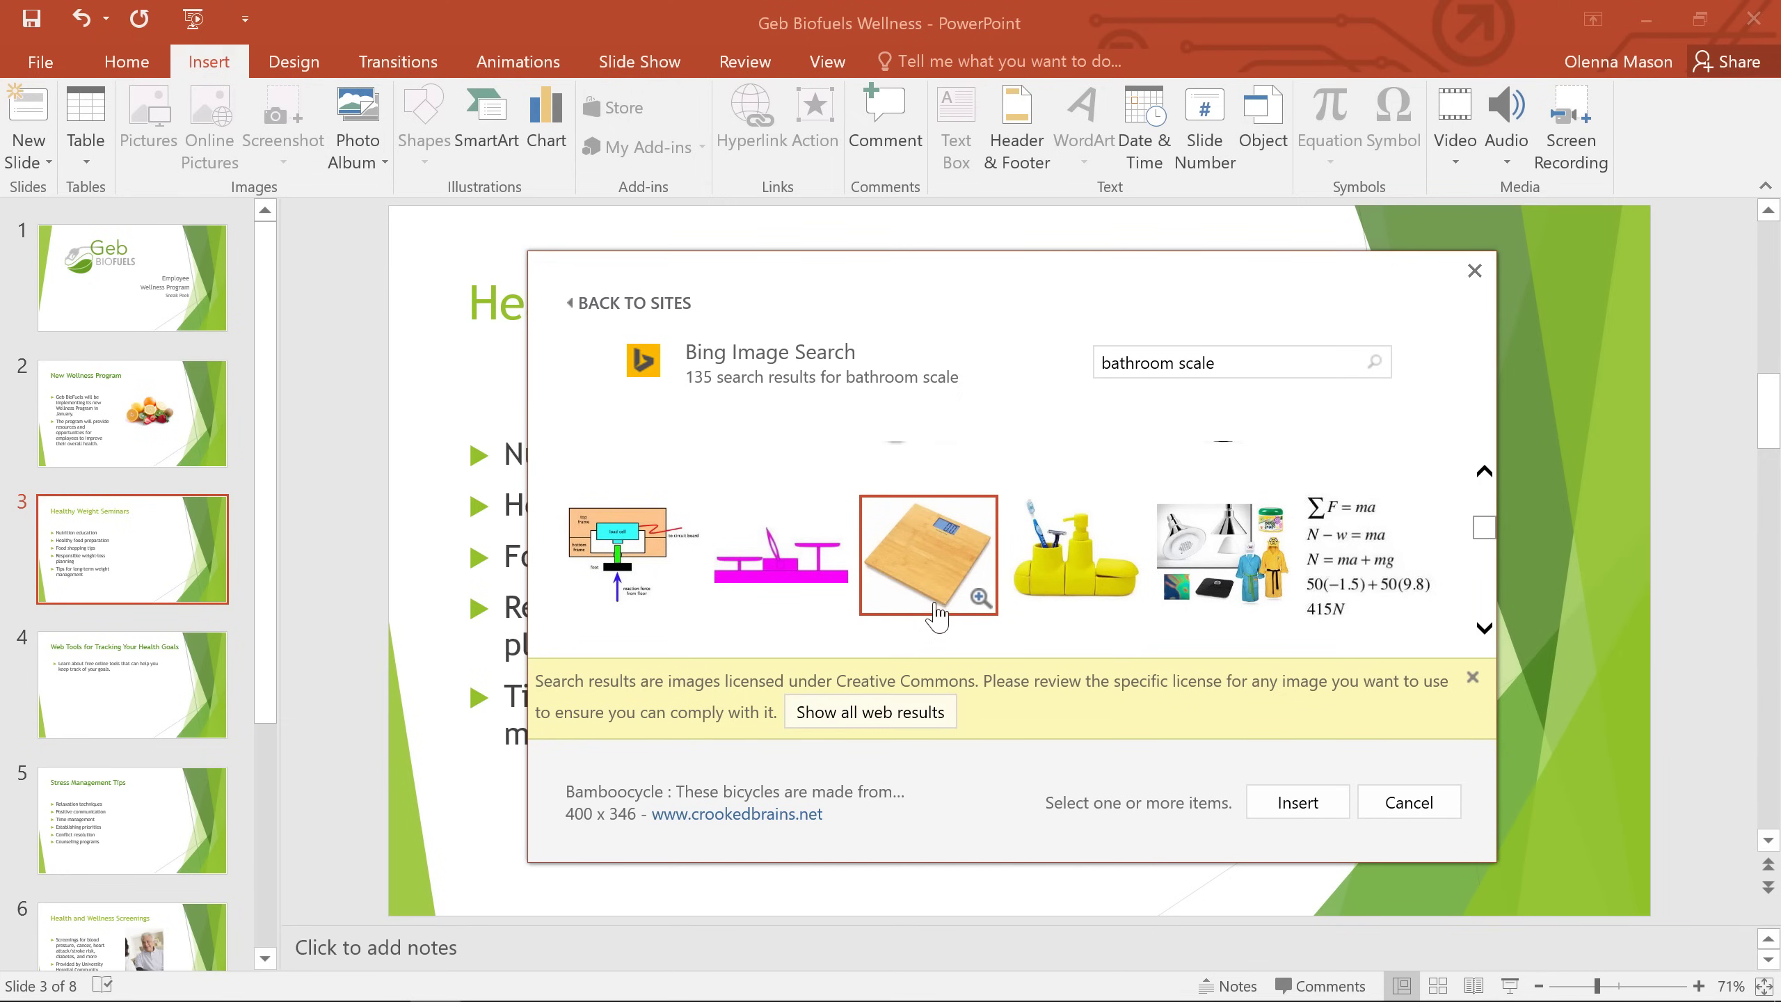
click(938, 610)
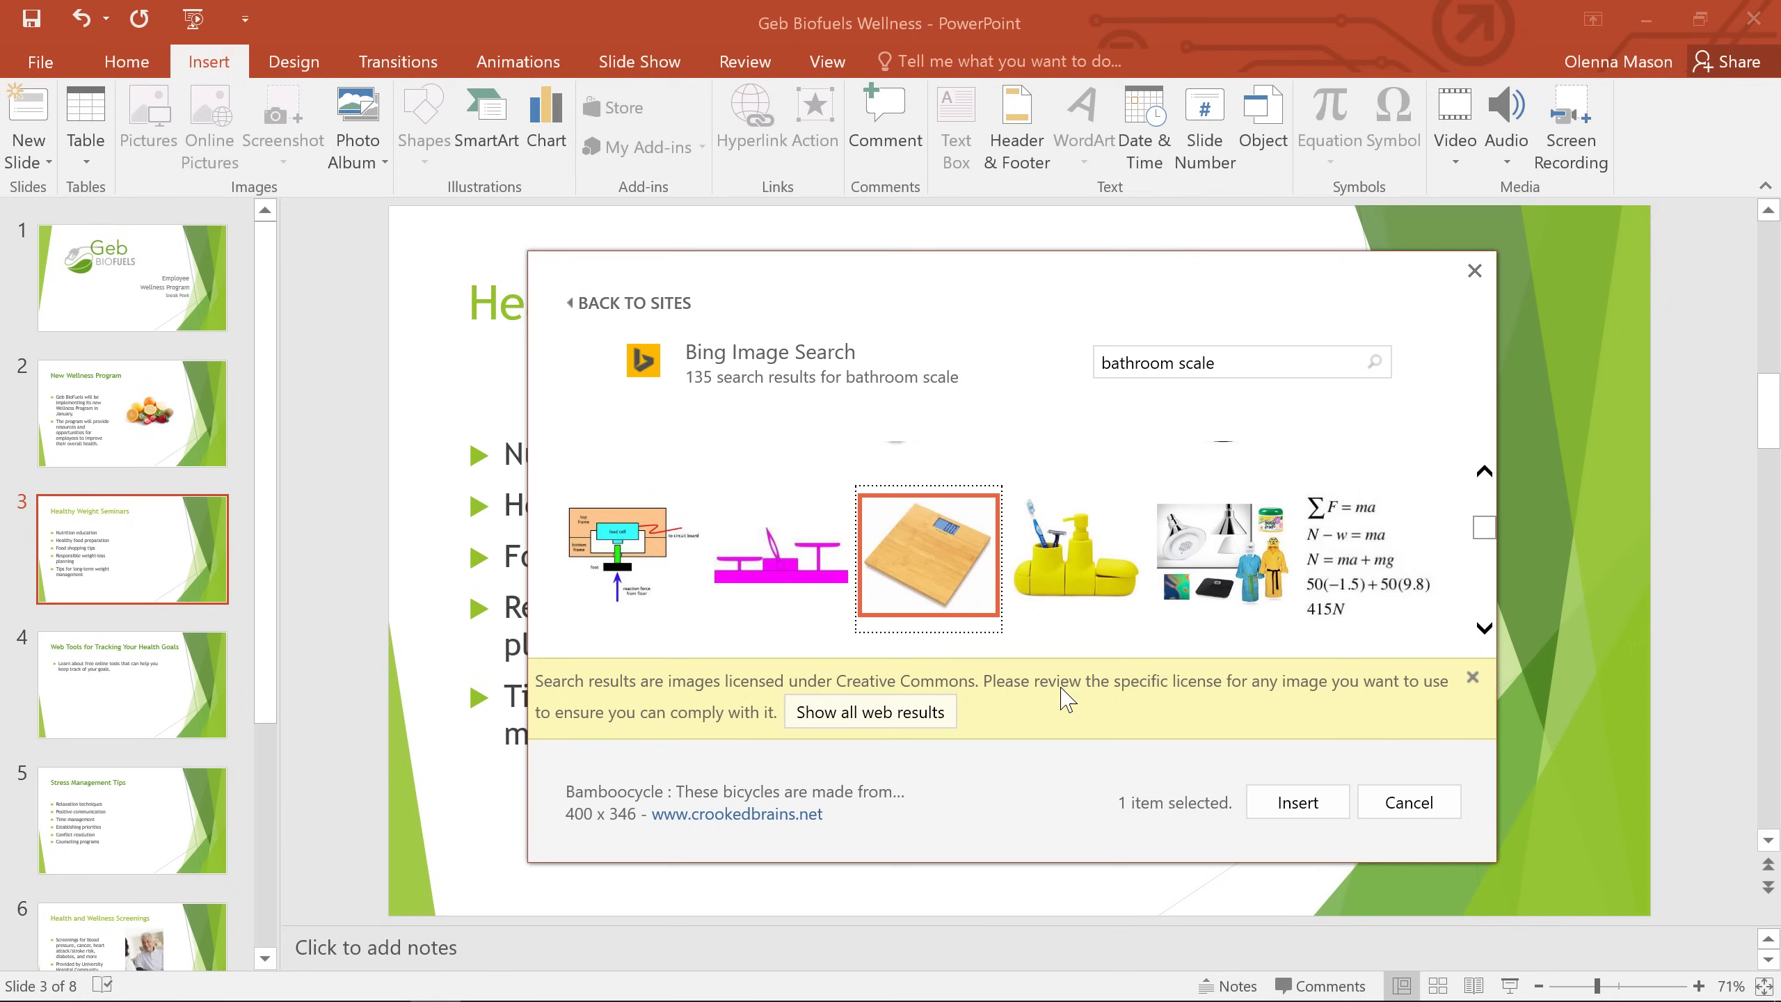
Insert the bamboo scale, shrink it, shift it up-right, and rotate it to a tilted angle
click(1258, 810)
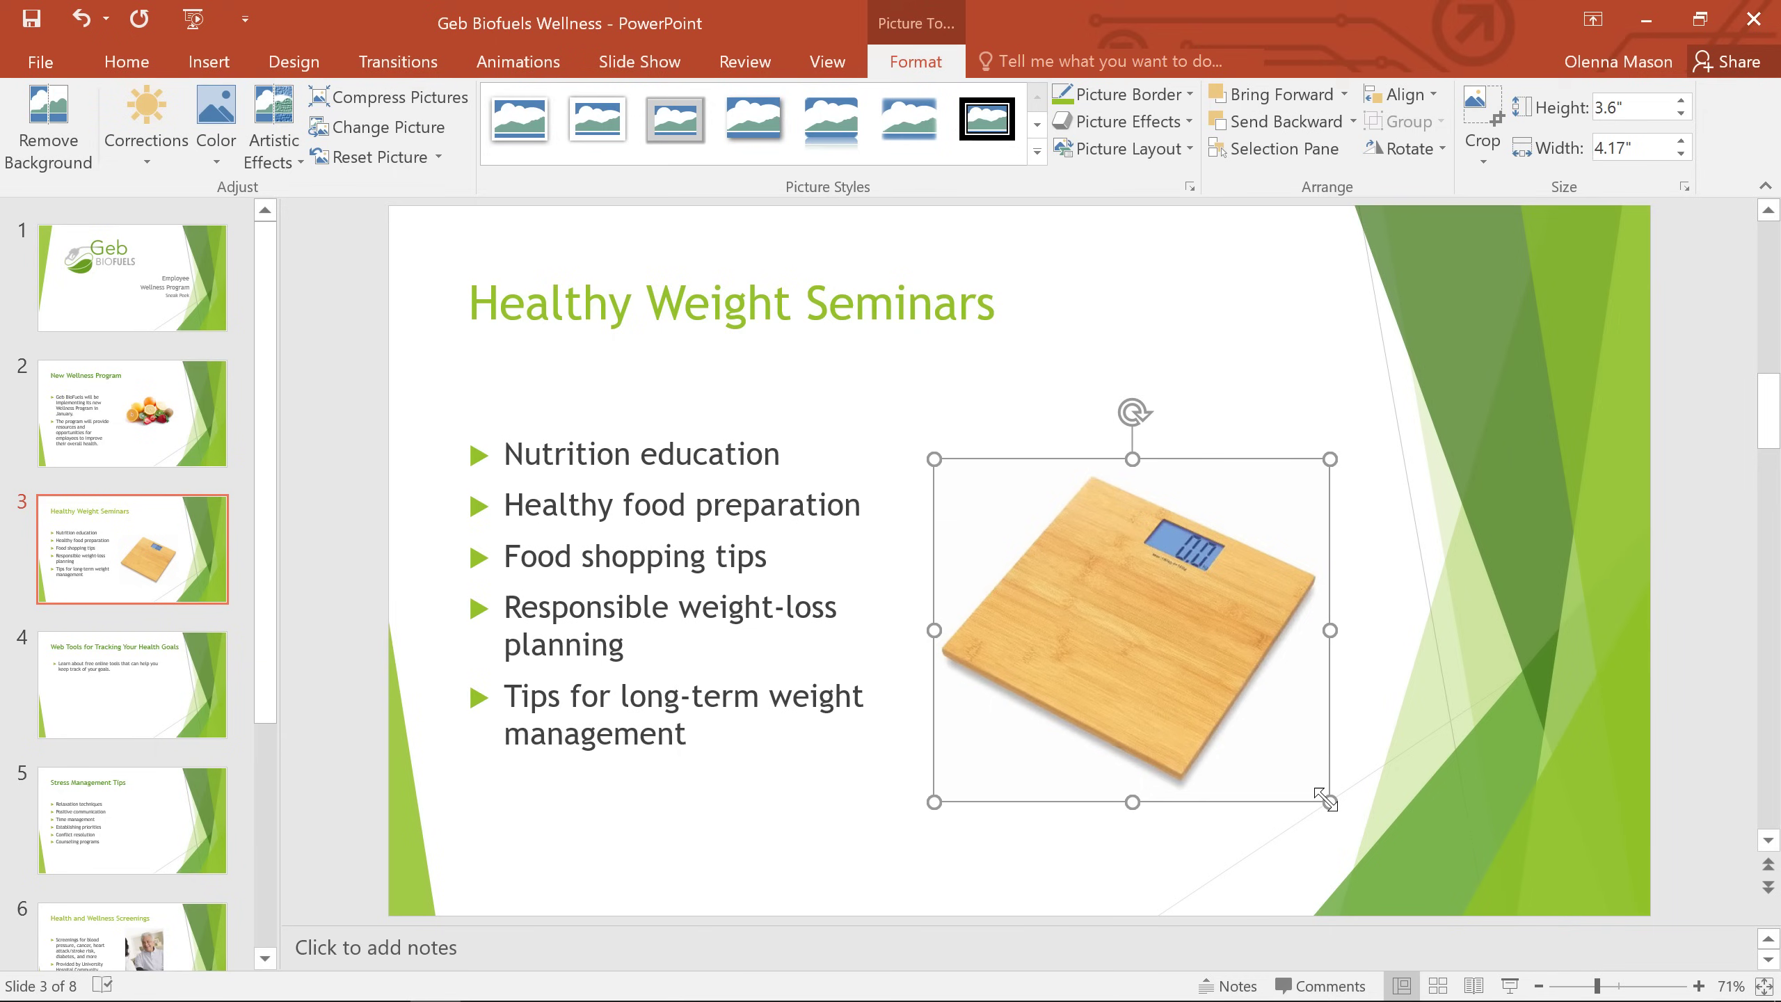
drag(1325, 800, 1256, 732)
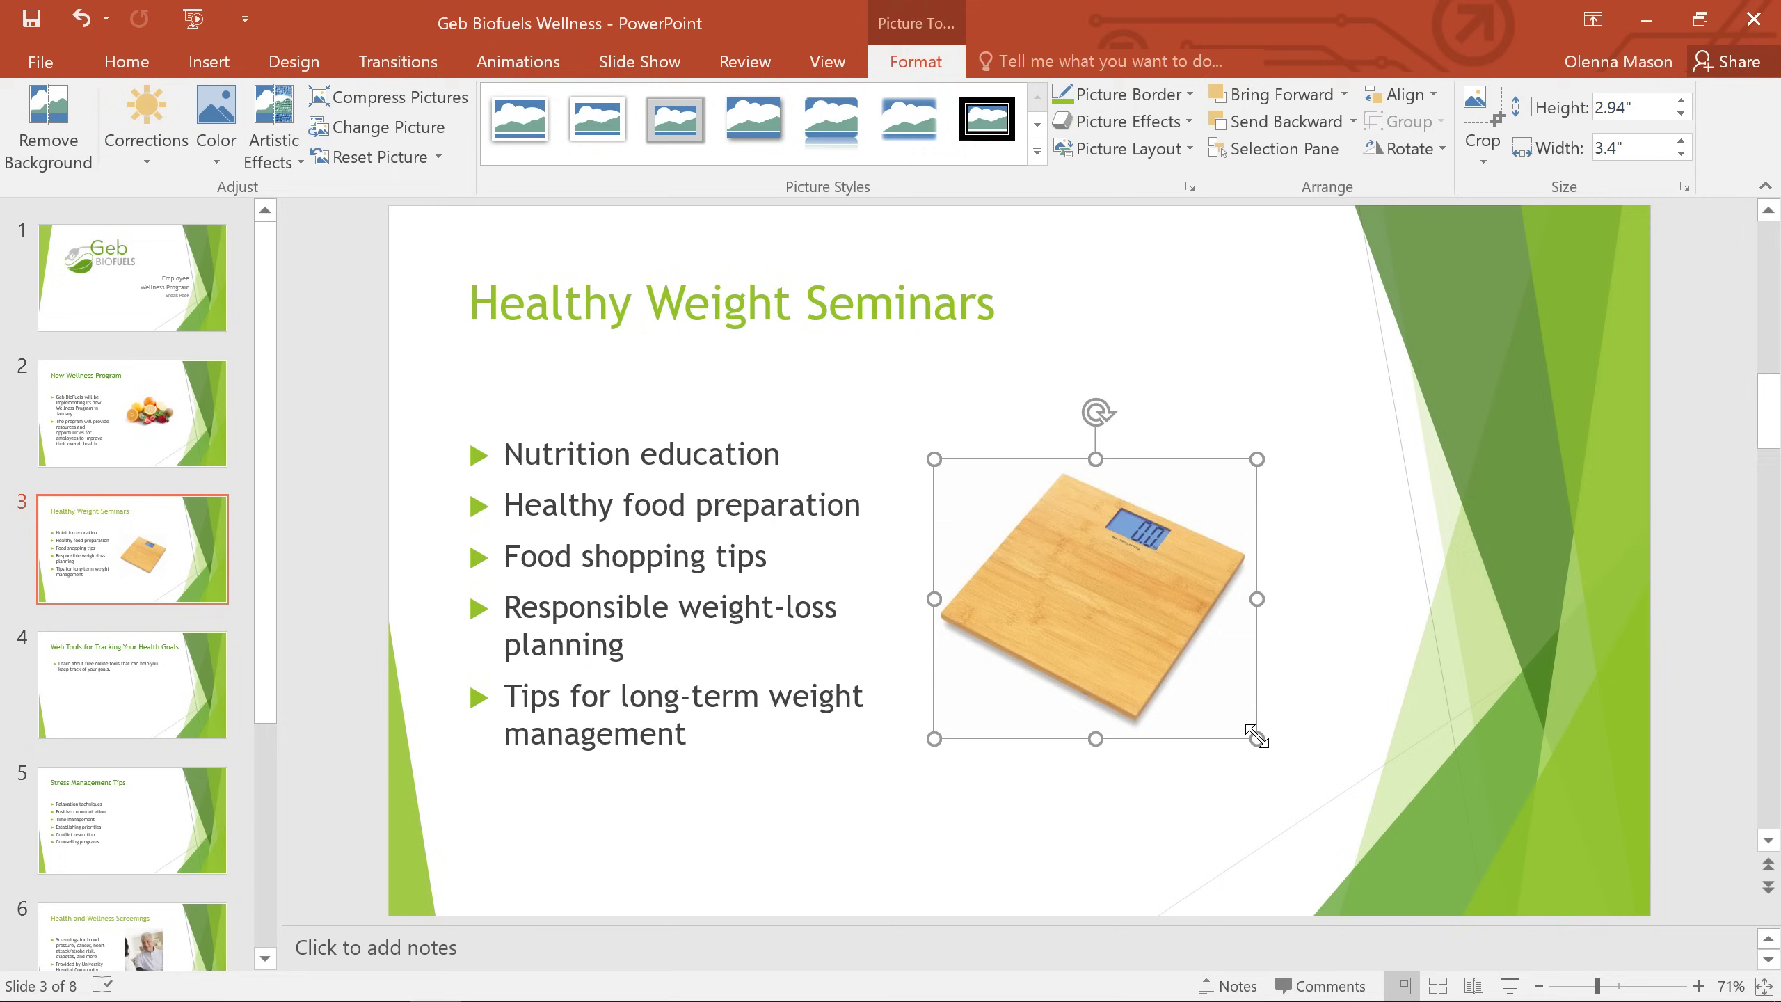
drag(1182, 630, 1220, 590)
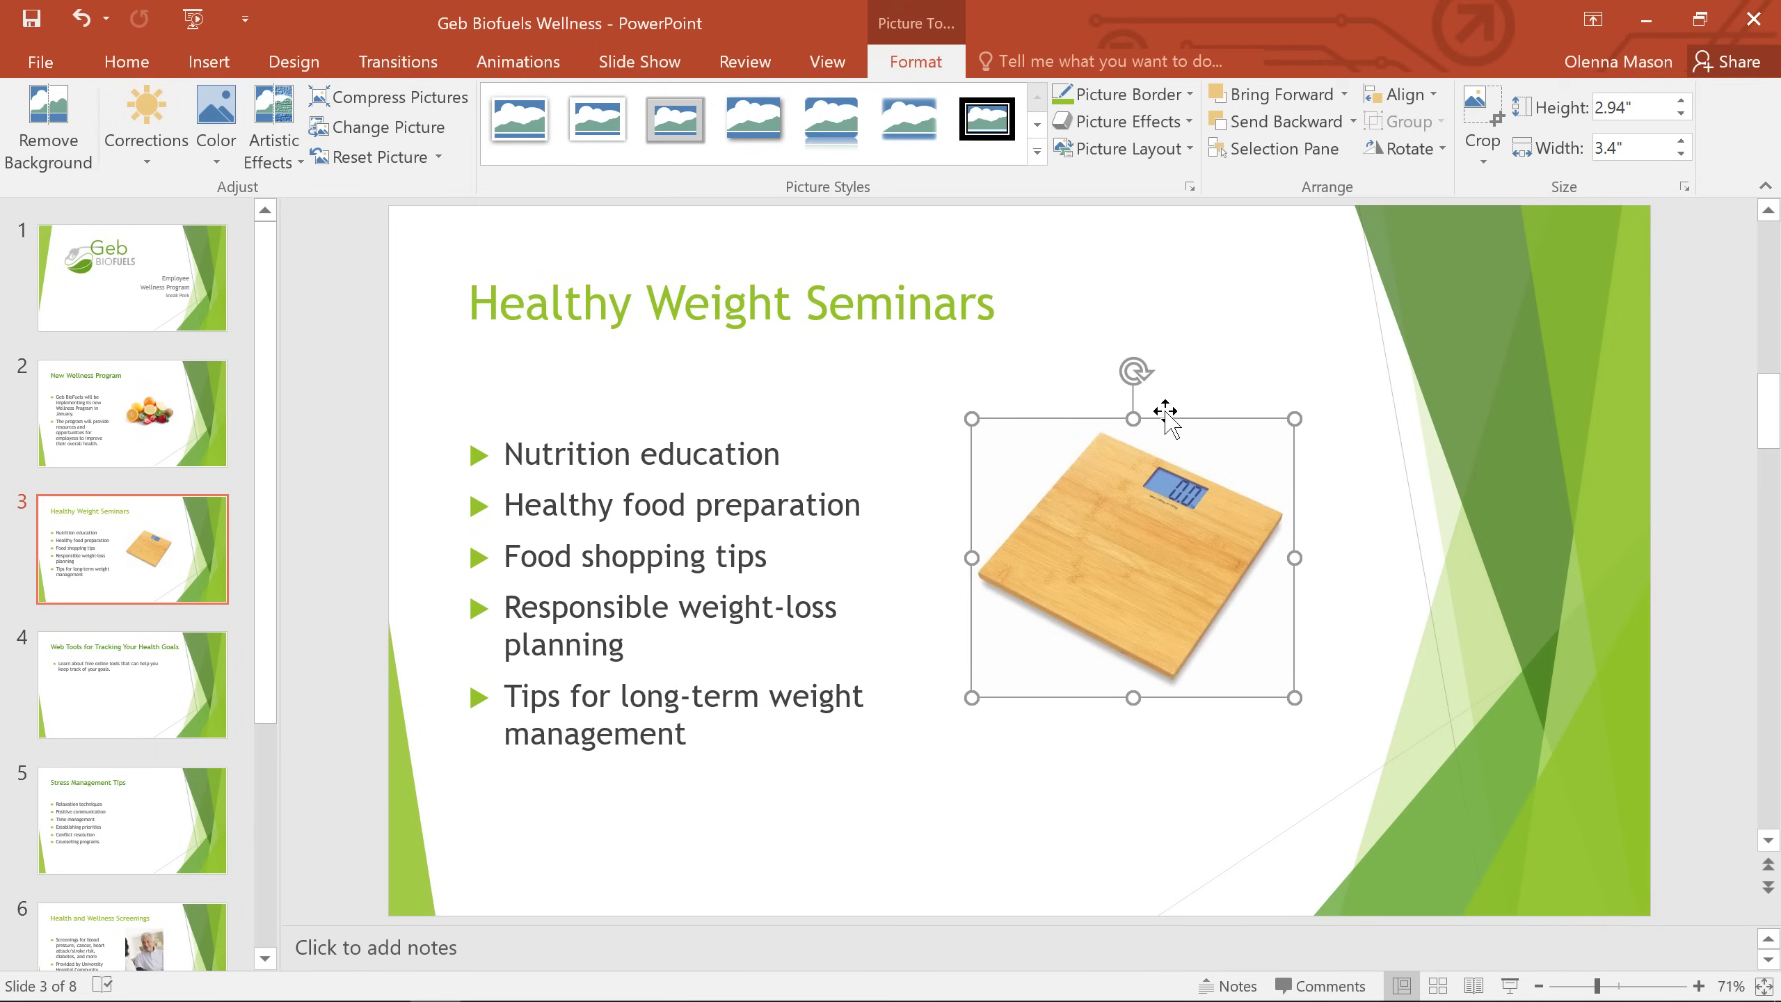
drag(1138, 366, 1076, 424)
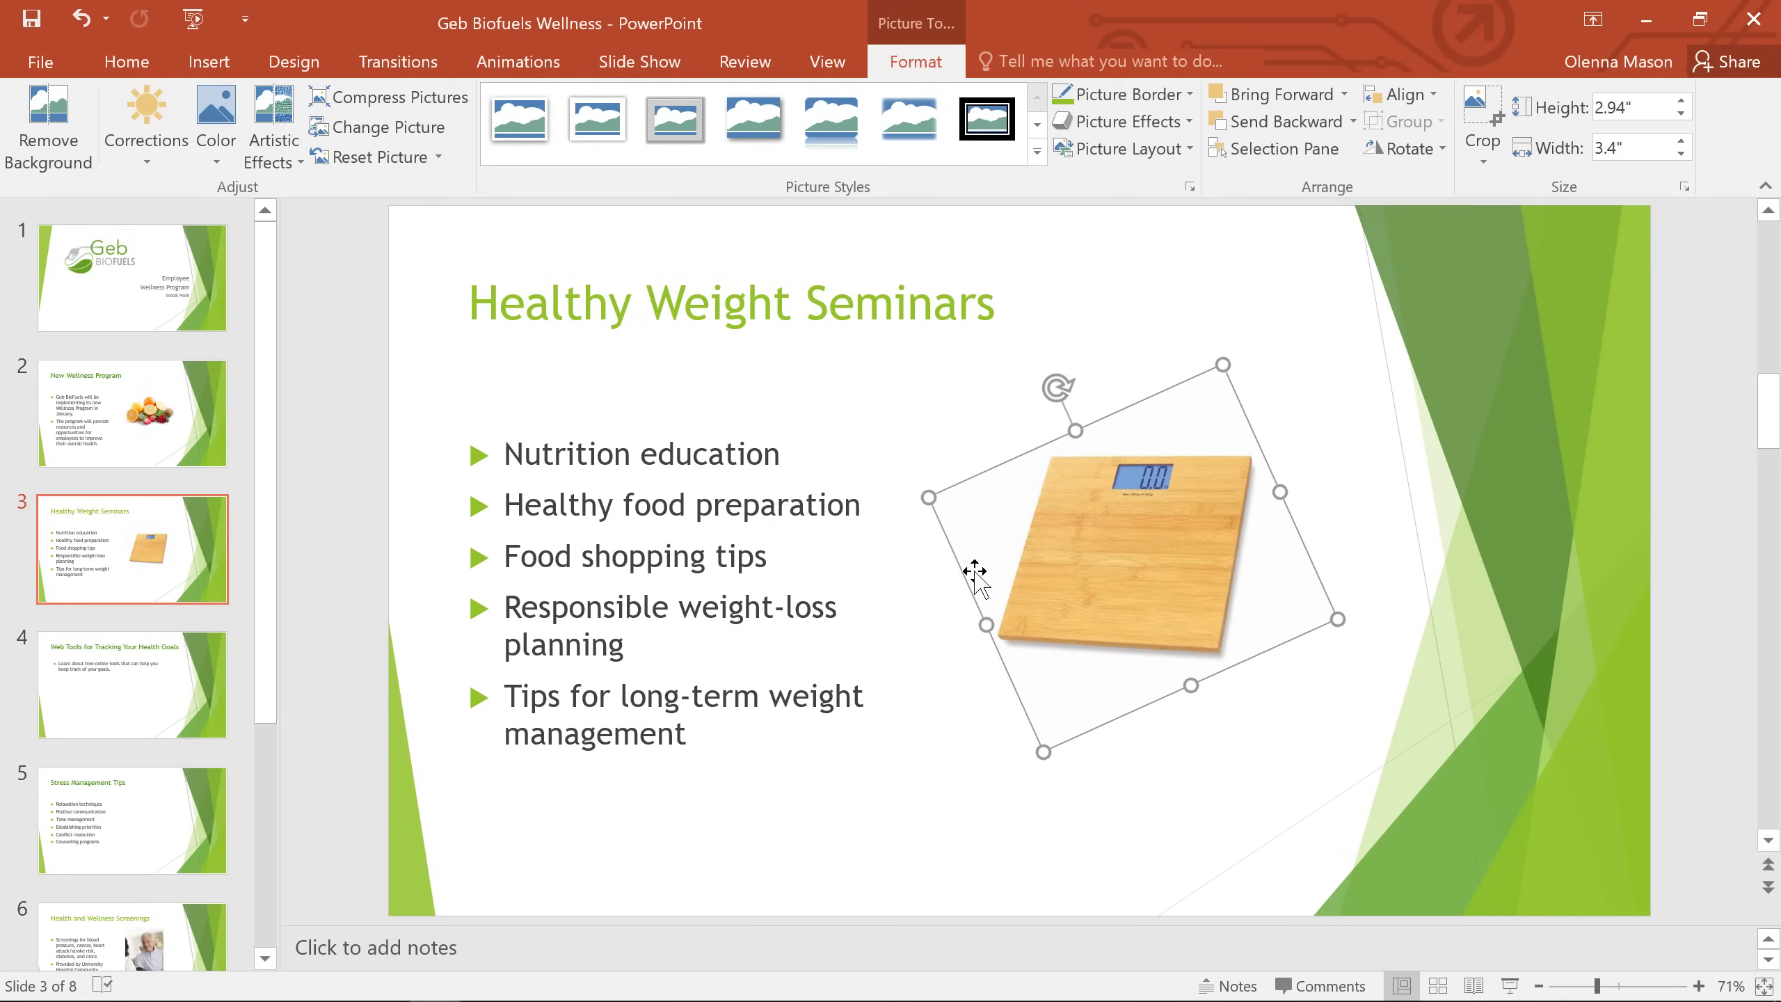
click(844, 780)
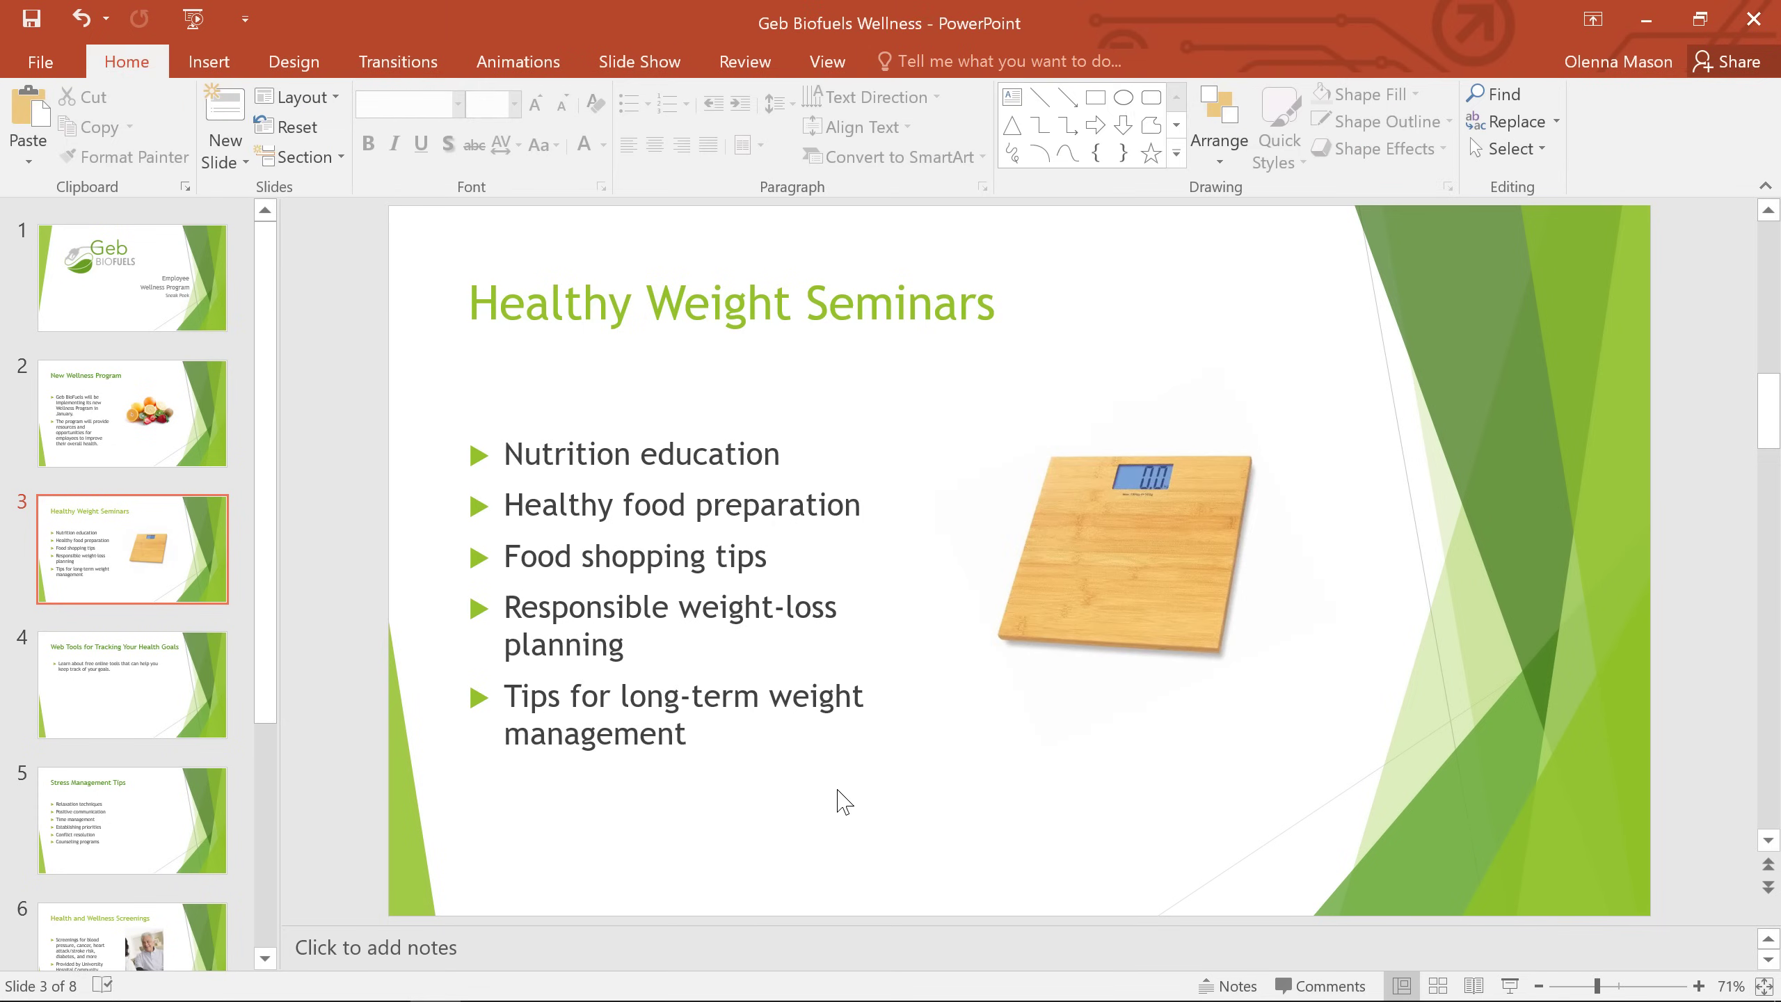
From slide 4, switch to the SuperTracker home page in Internet Explorer
click(59, 704)
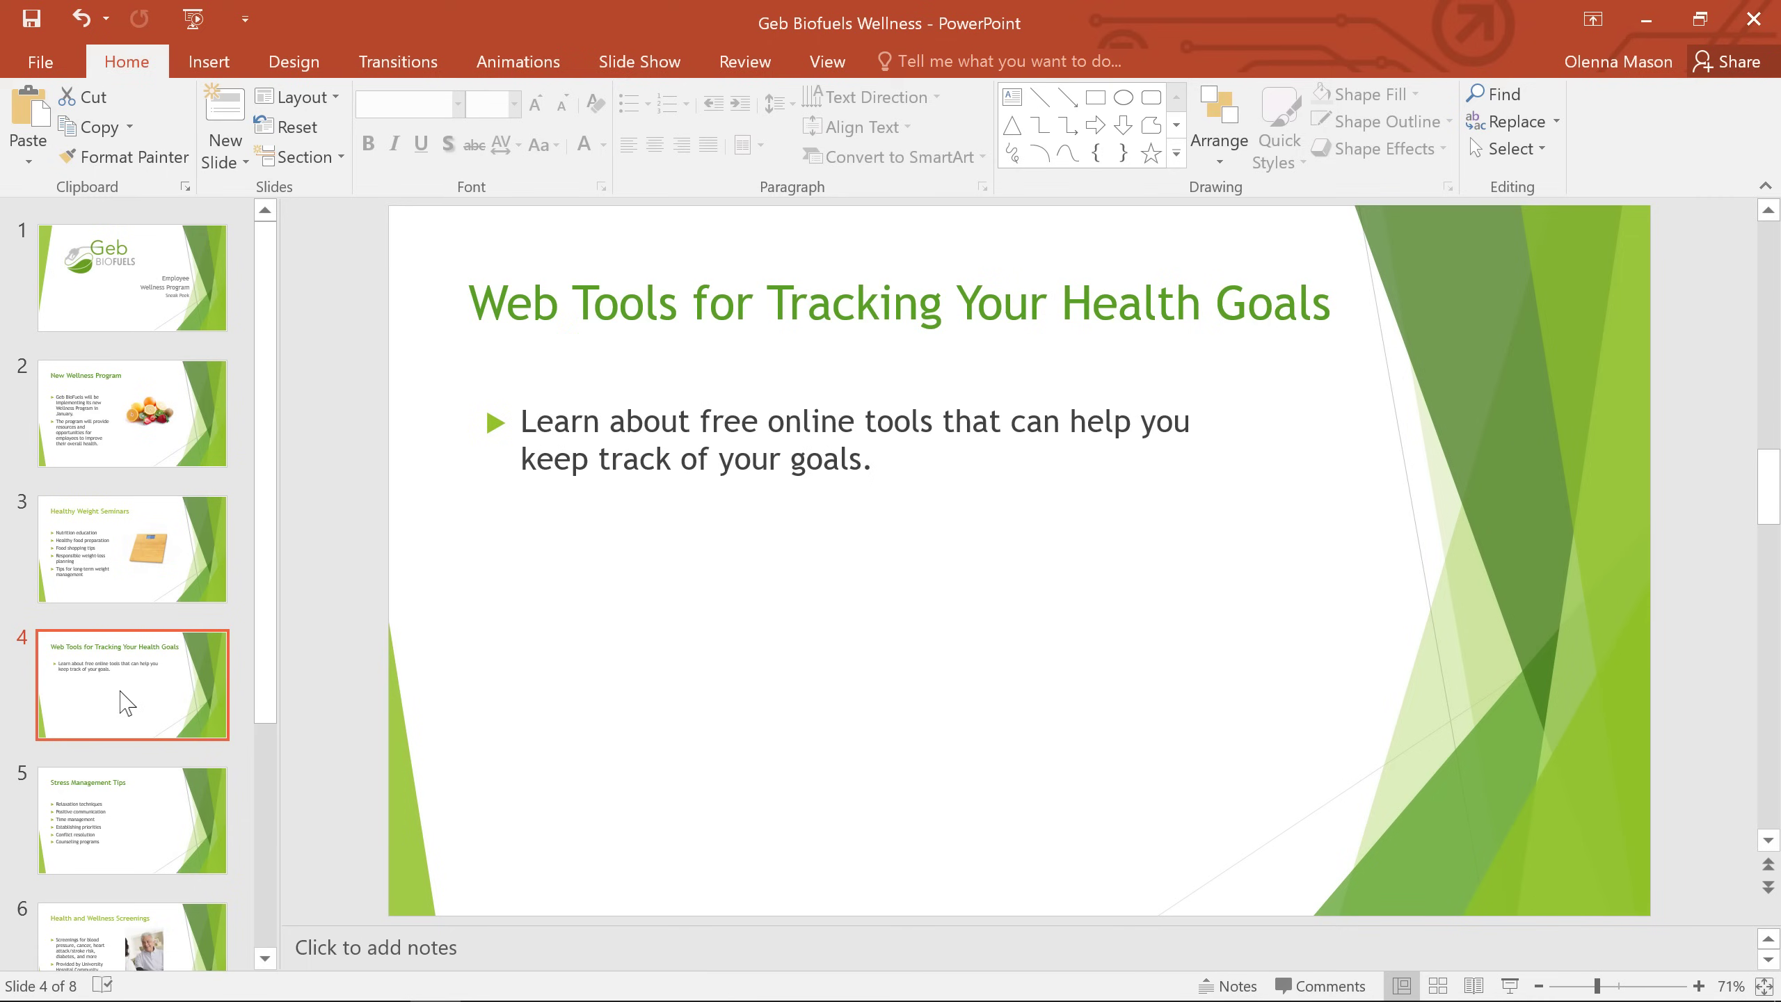
mouse_move(459, 996)
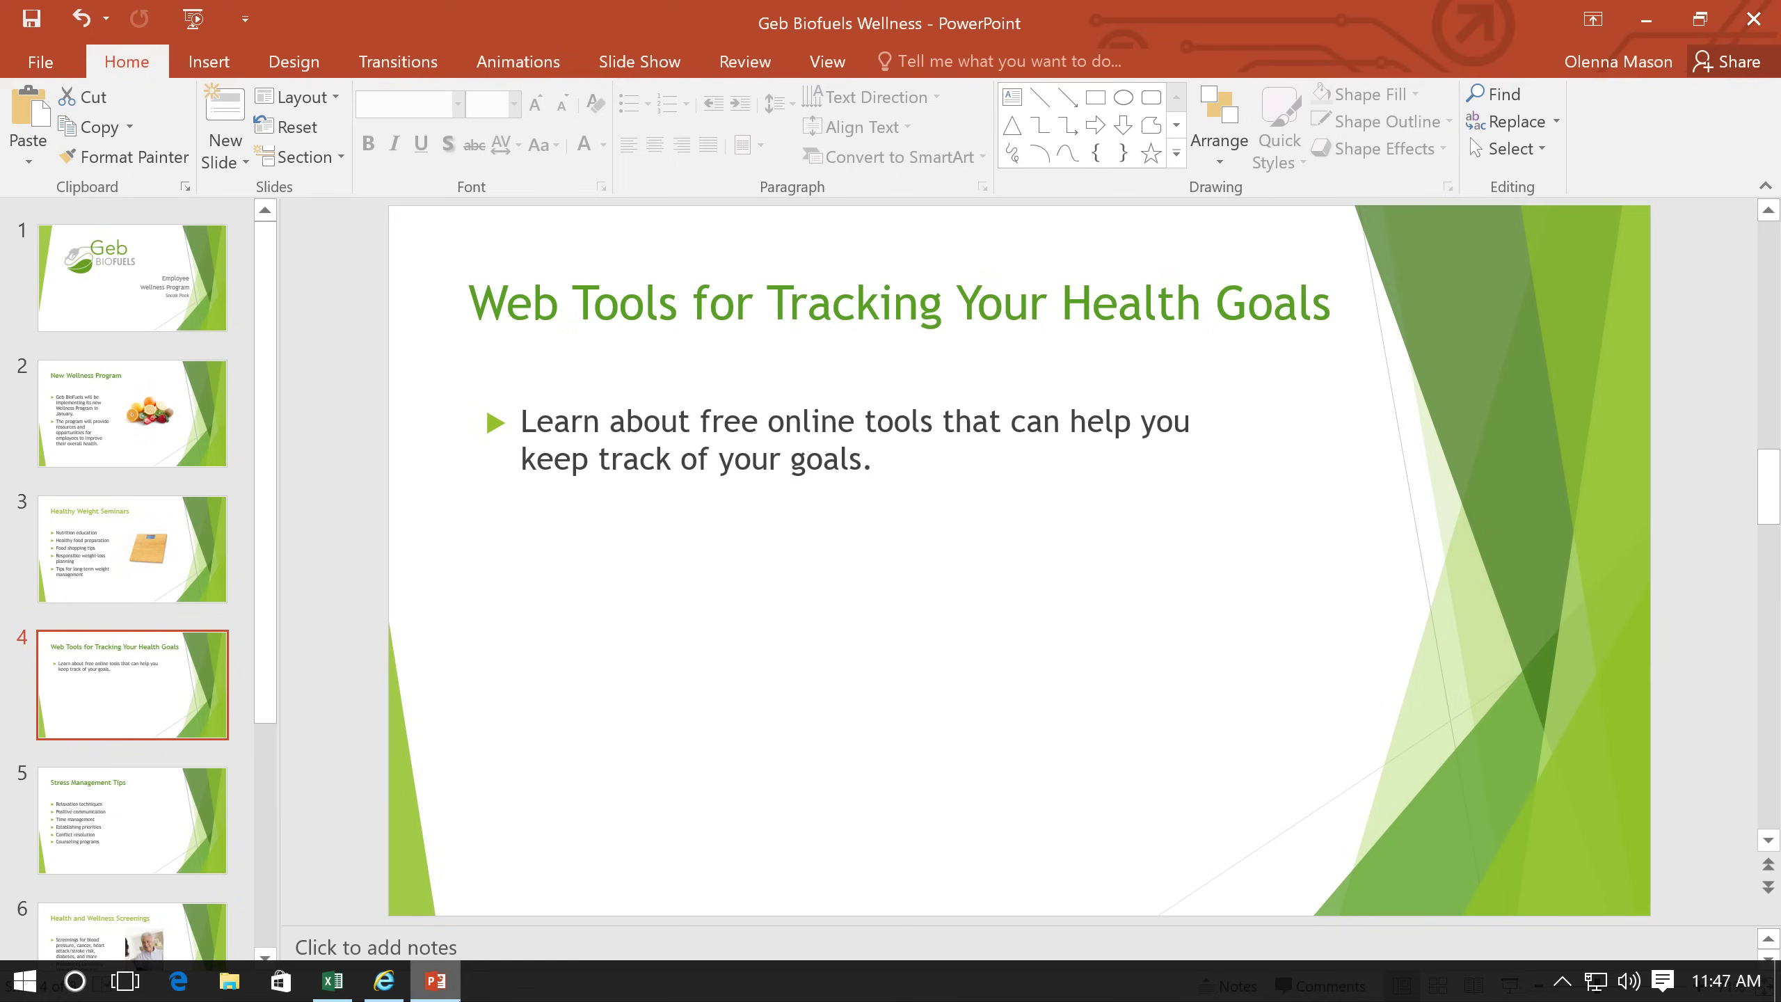
click(384, 980)
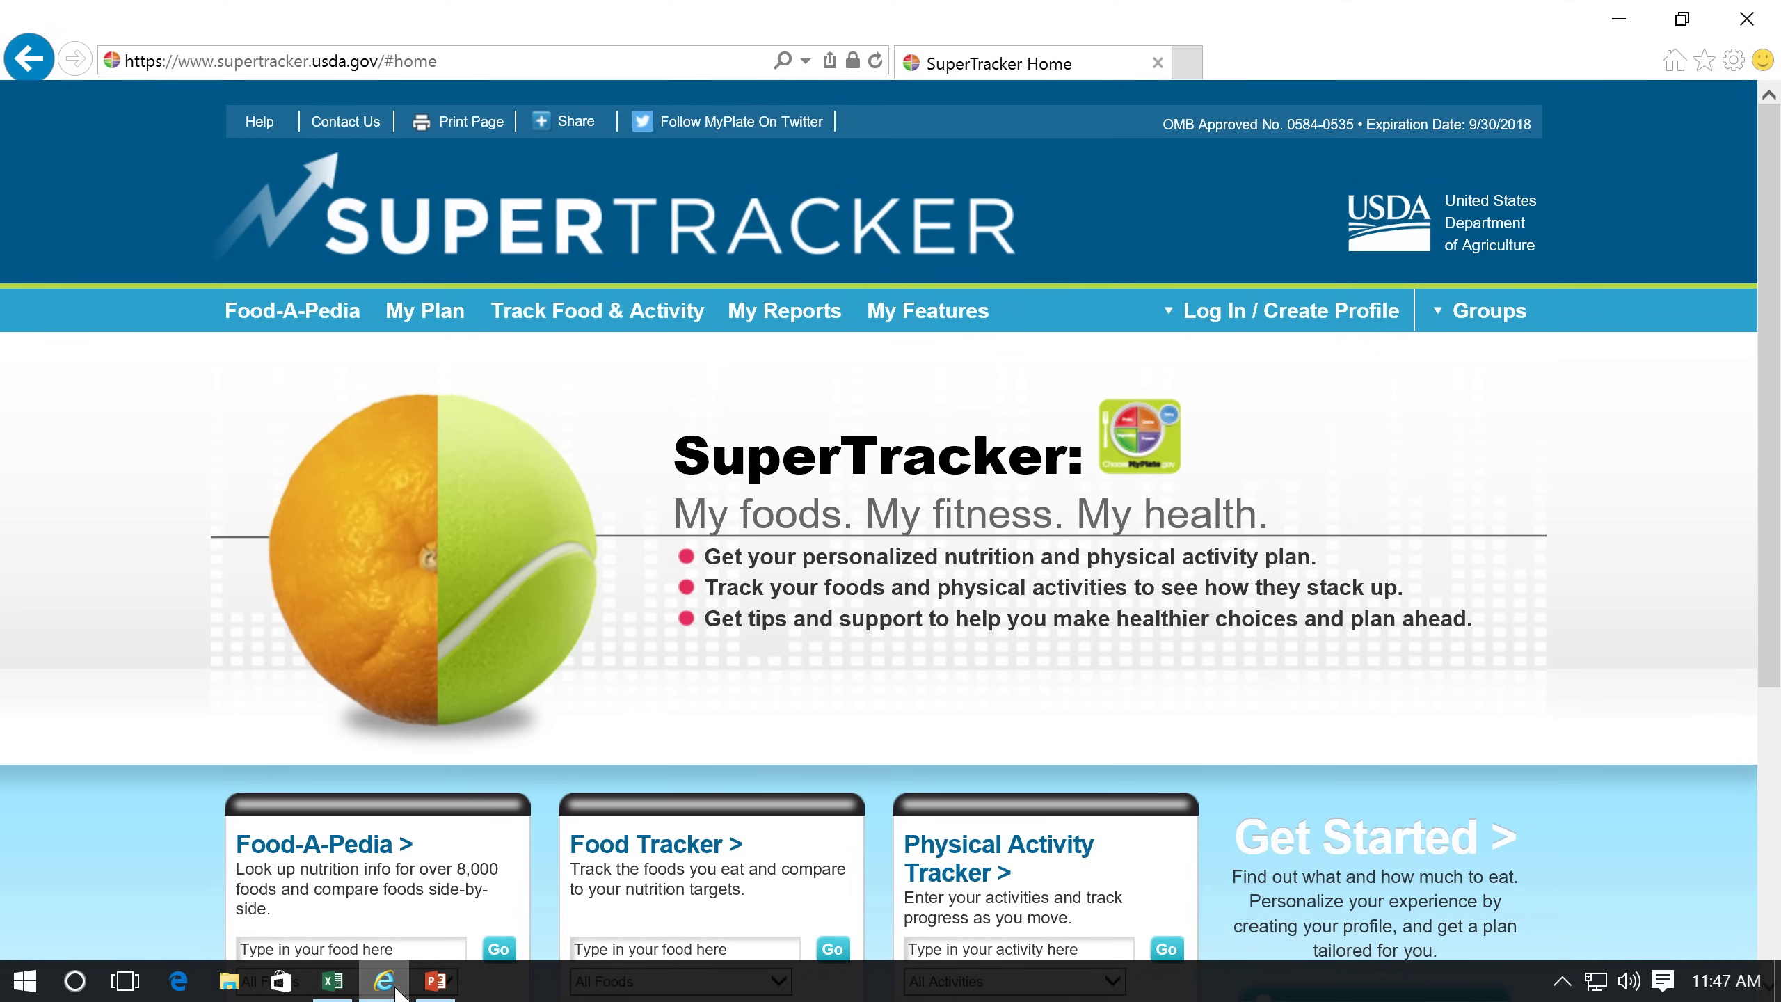
Back in PowerPoint, add a screenshot of the SuperTracker Internet Explorer window to slide 4
click(434, 989)
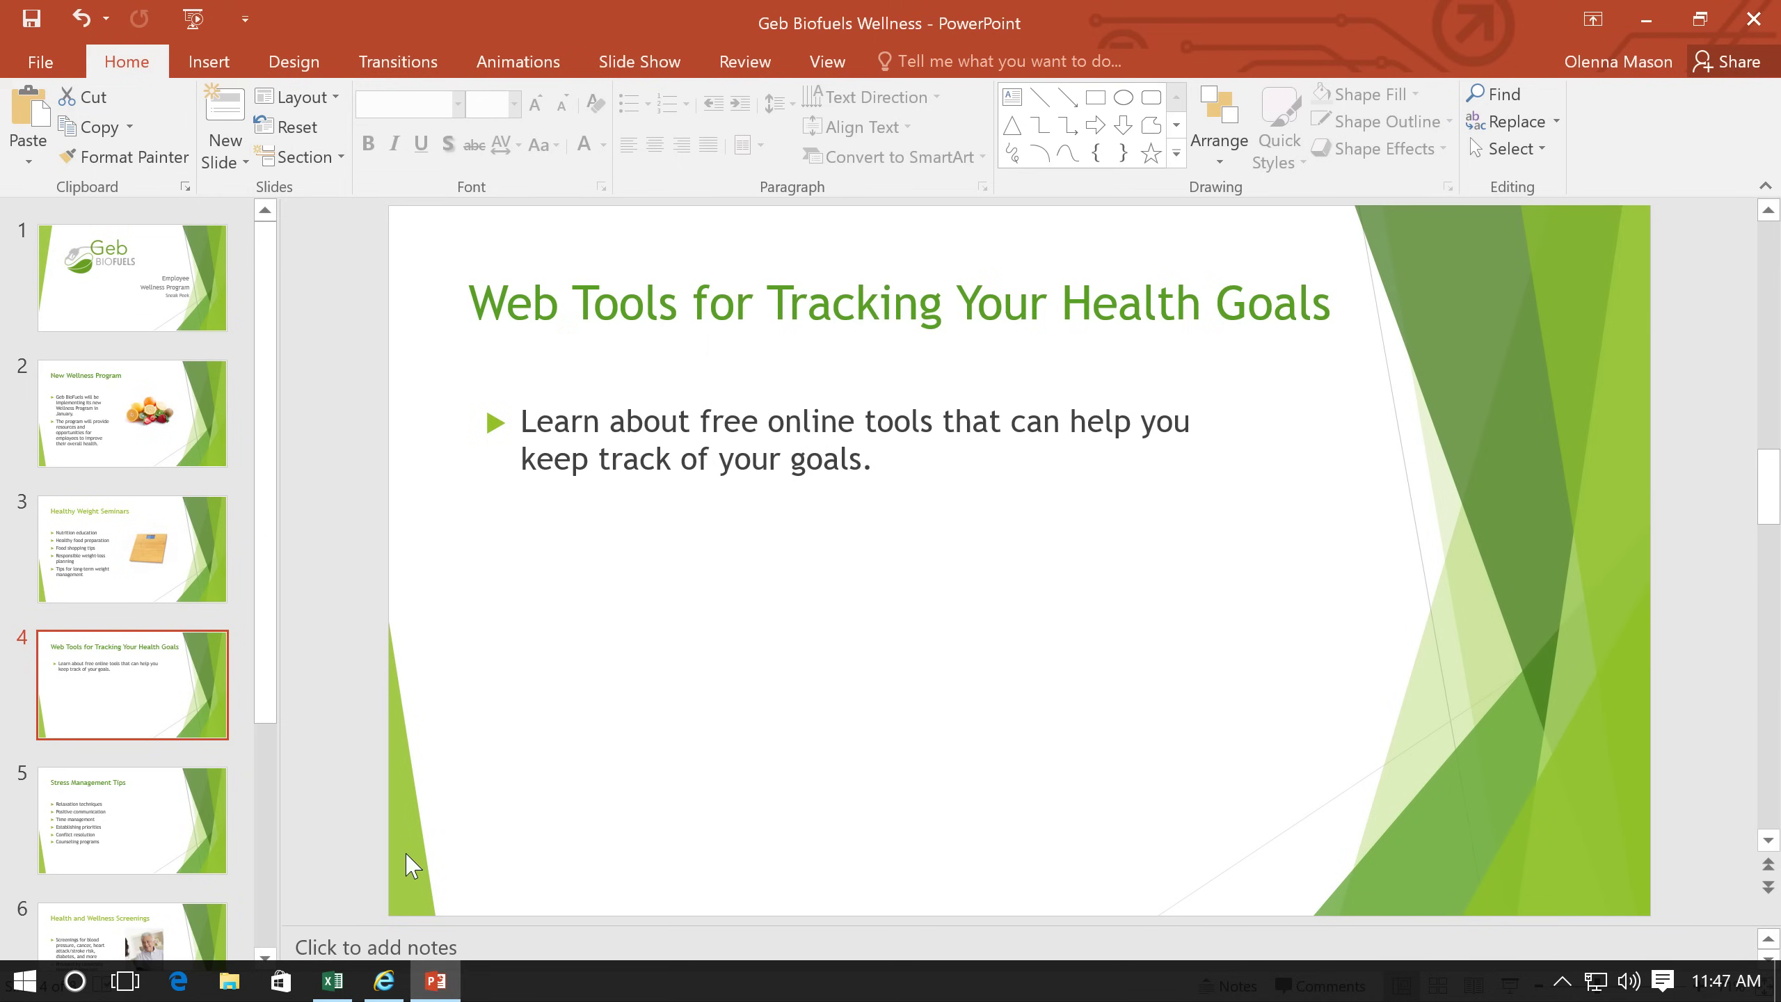
click(209, 62)
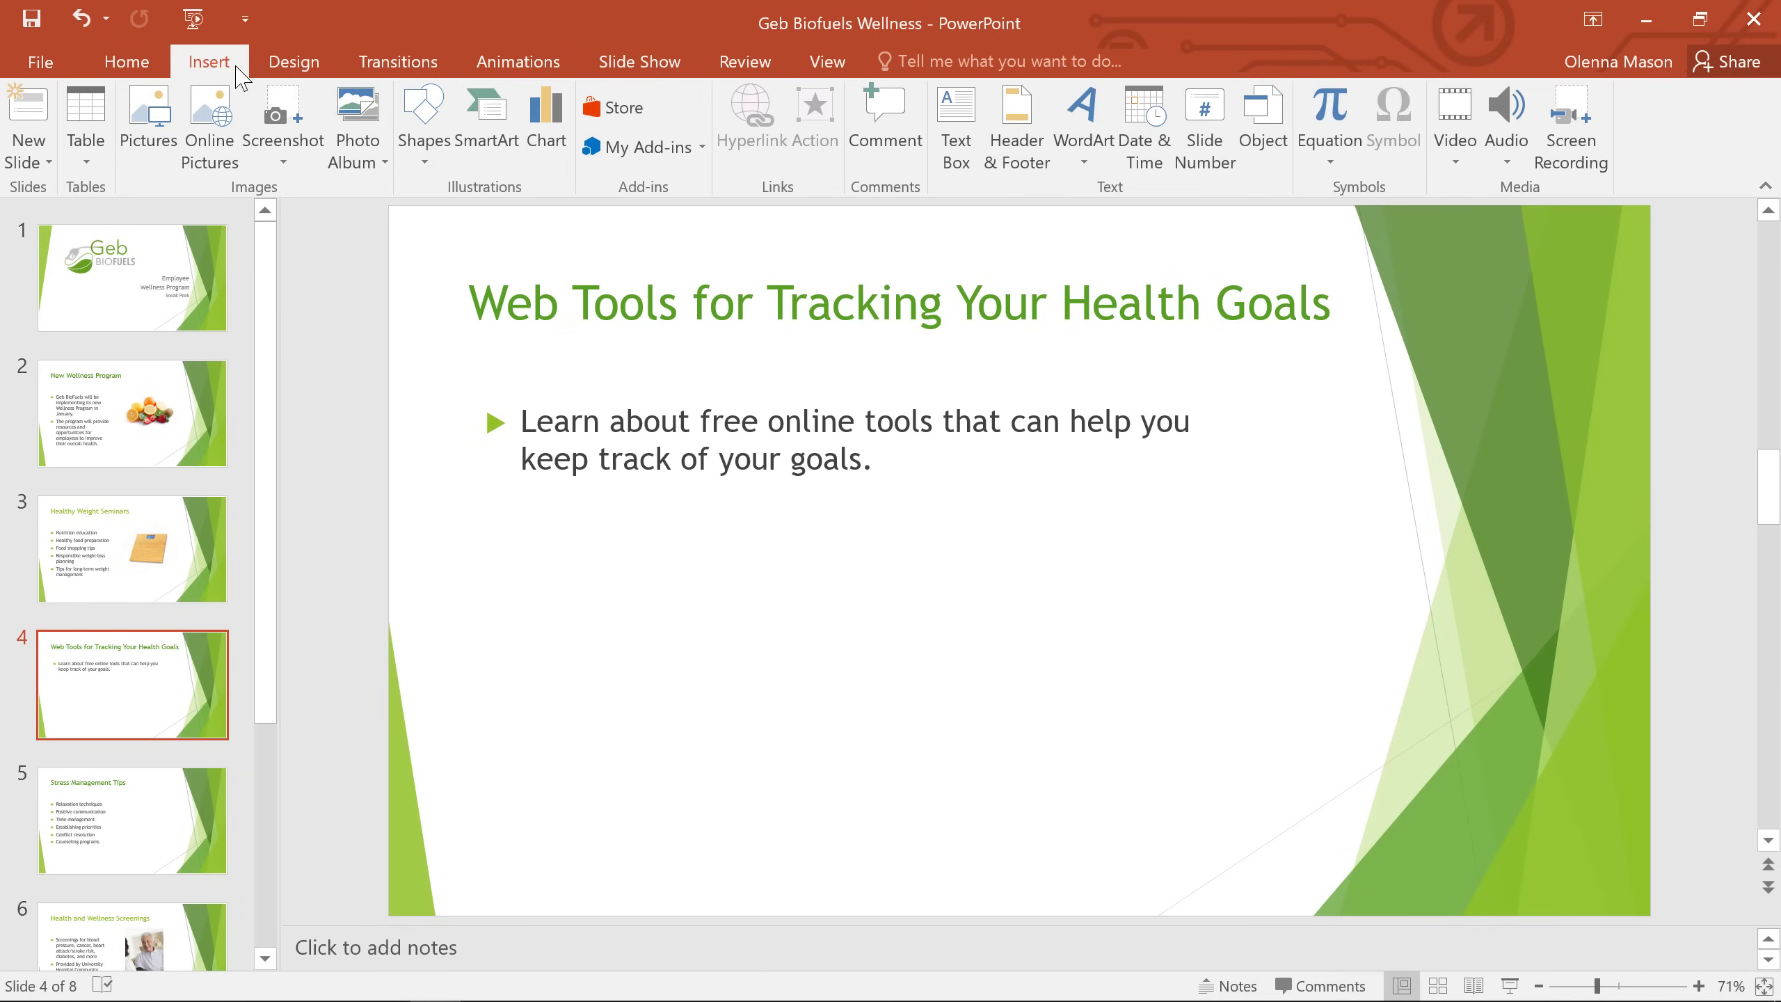
click(263, 98)
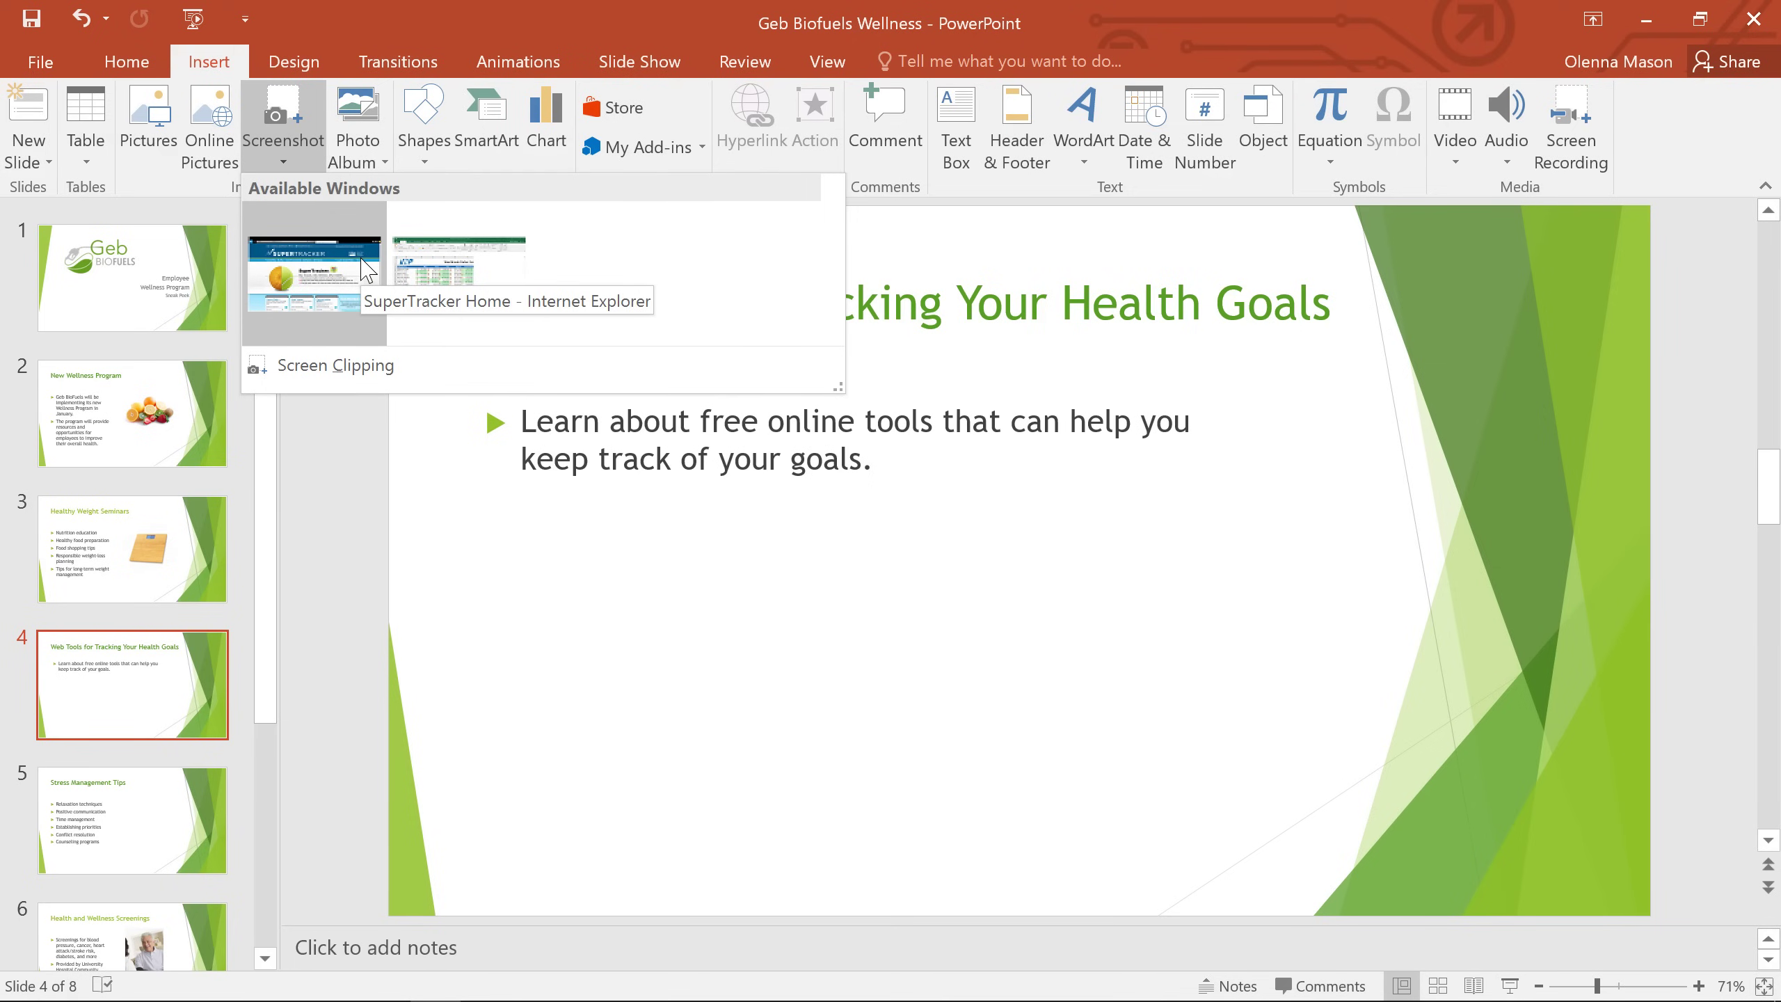
click(363, 261)
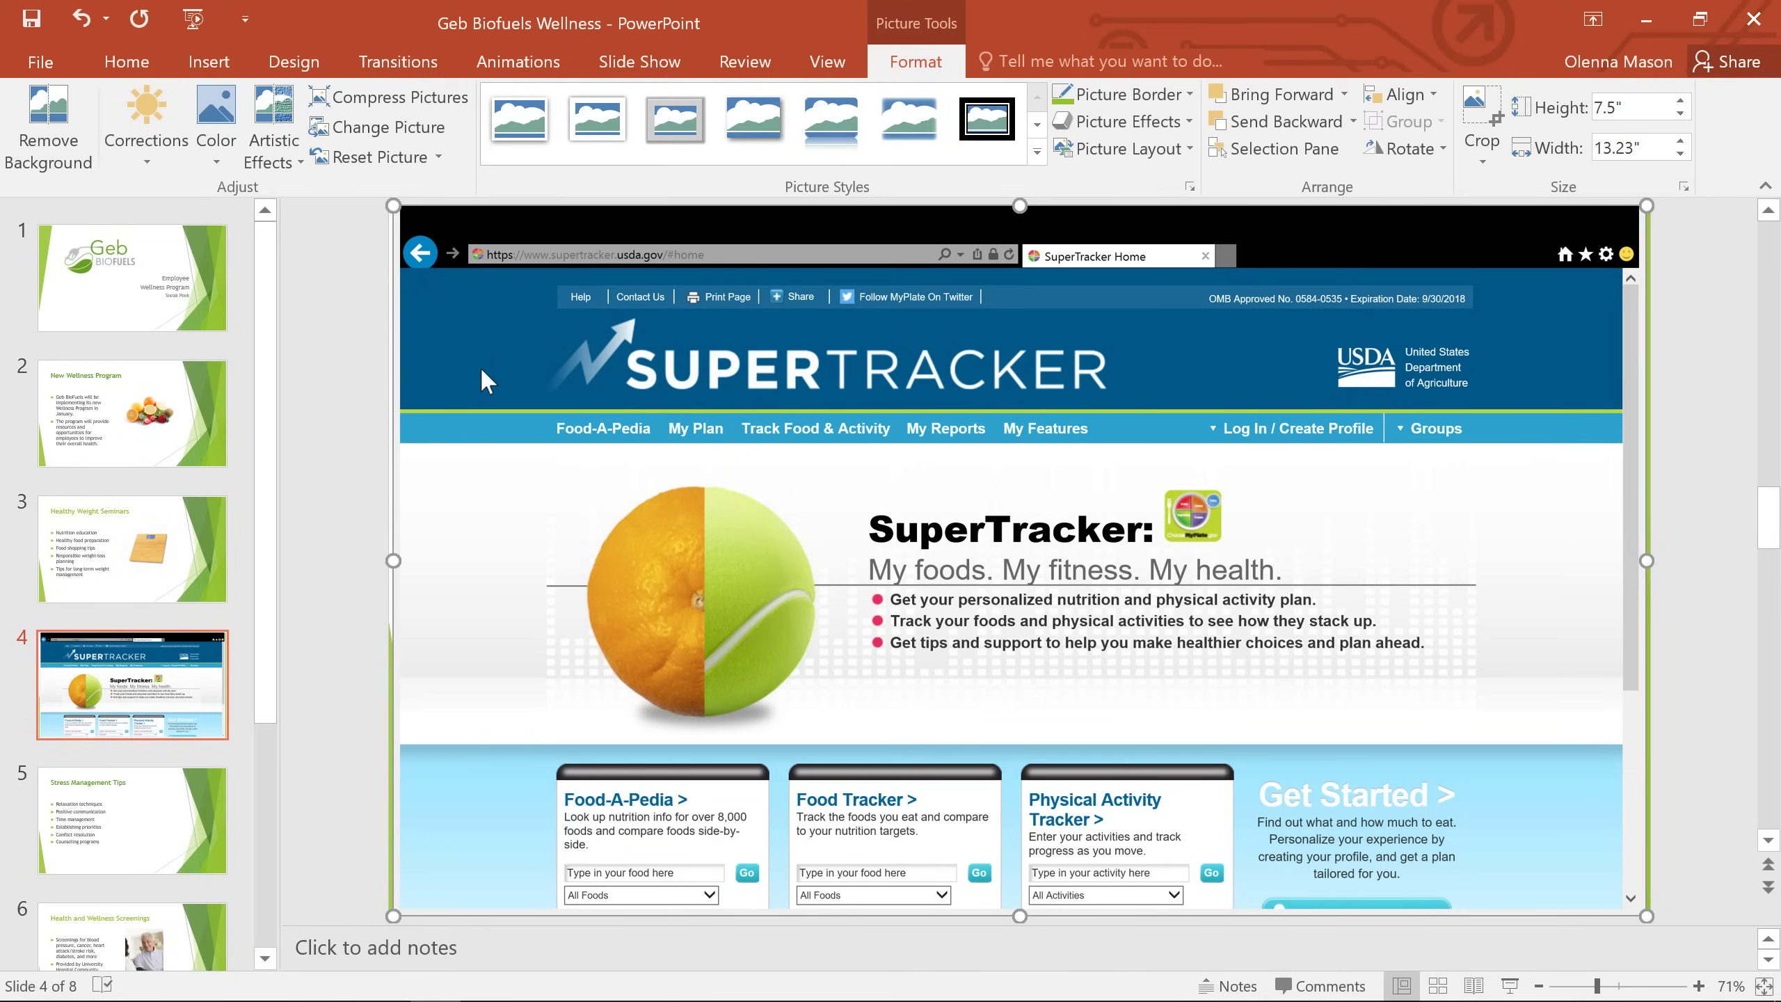
Swap the full screenshot for a 2.38" by 8.23" SuperTracker banner clipping below the bullet
key(Delete)
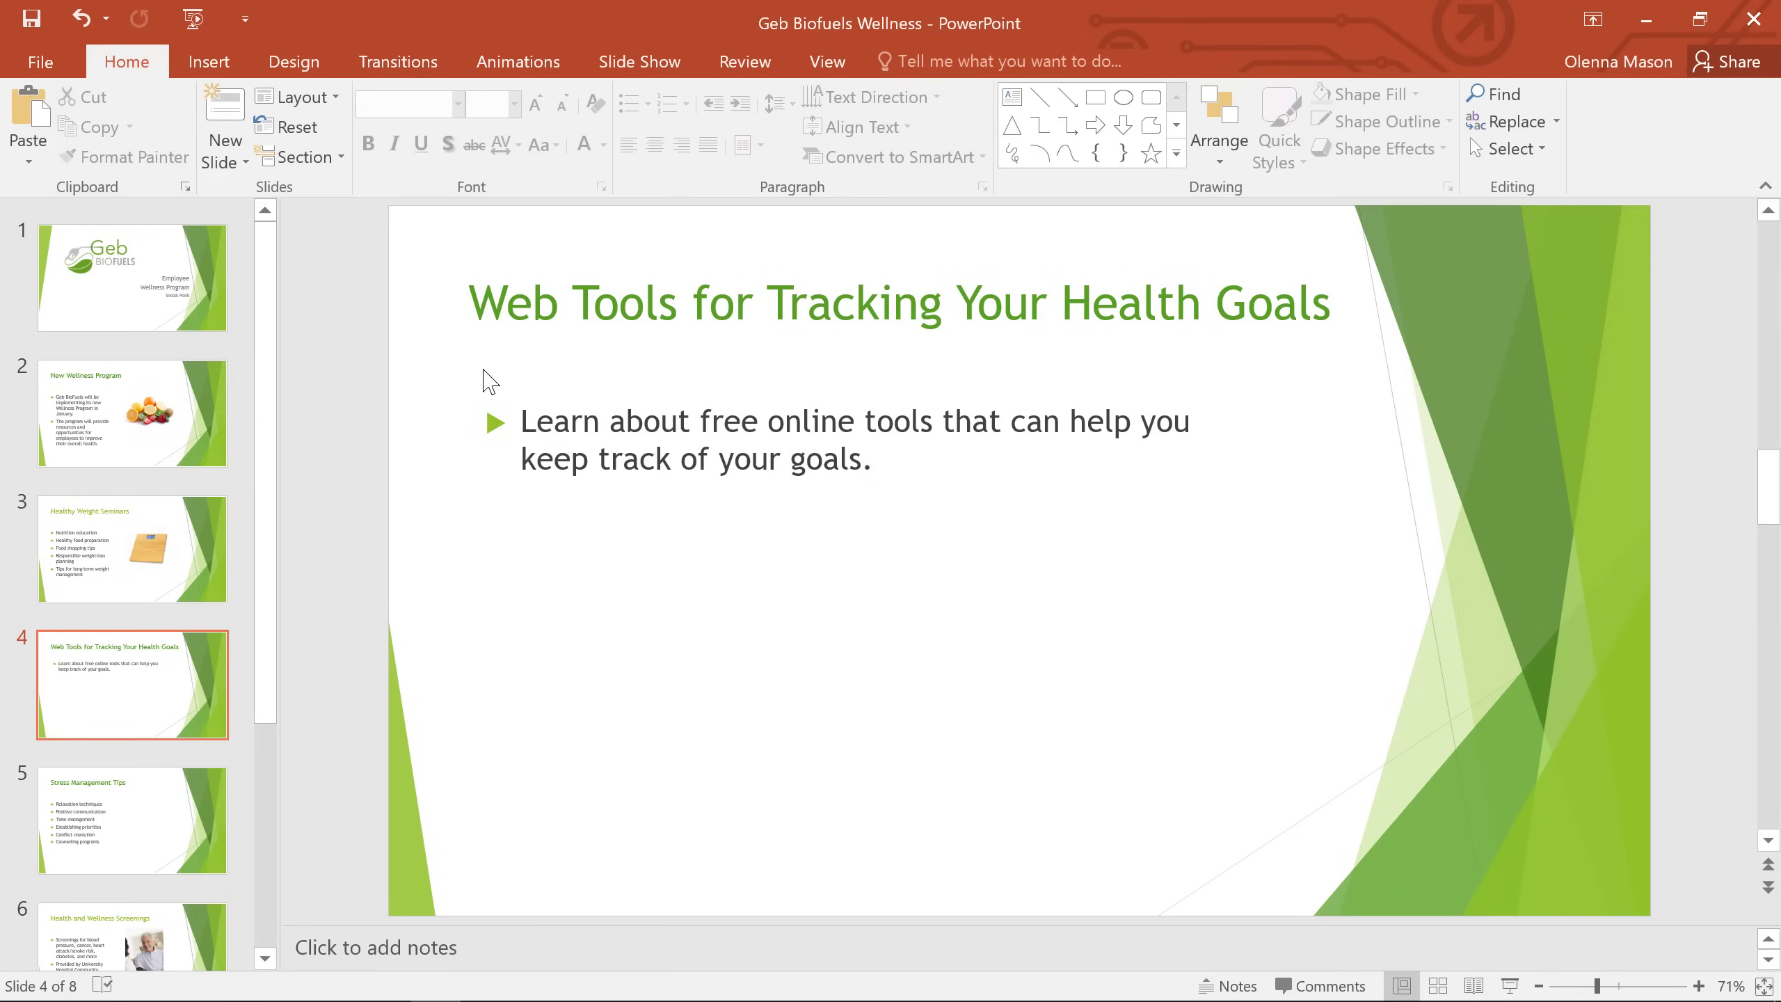
click(215, 71)
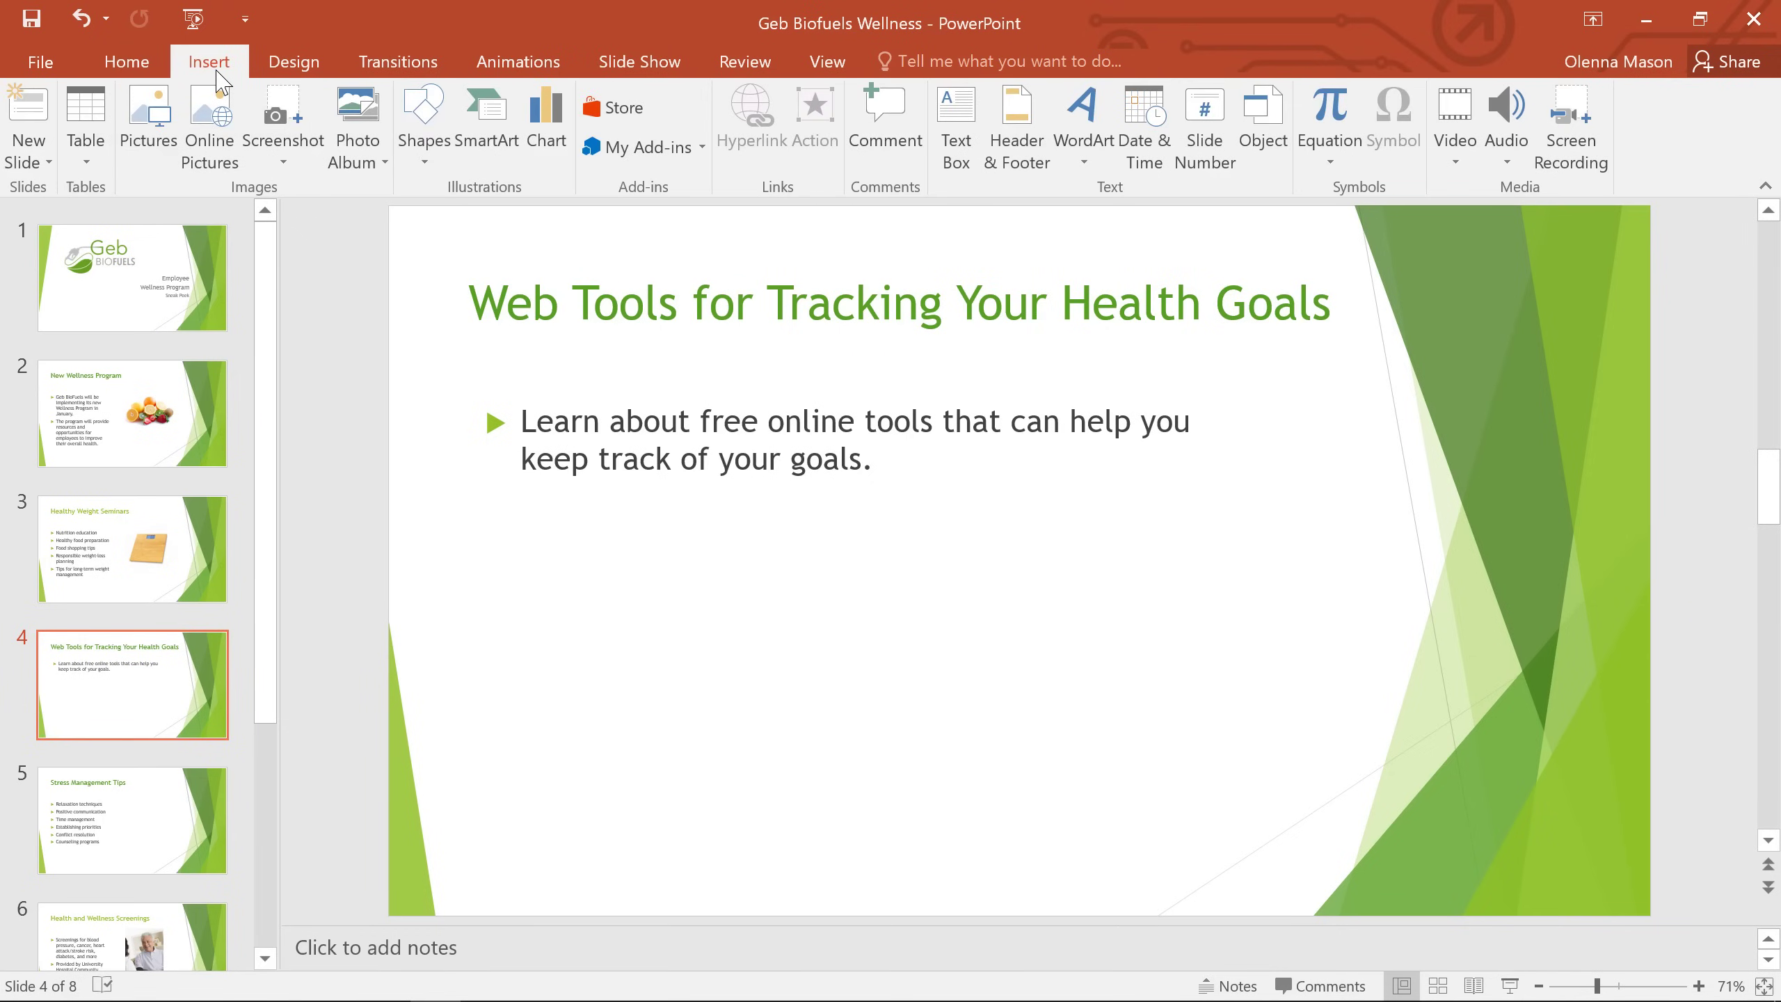
click(270, 111)
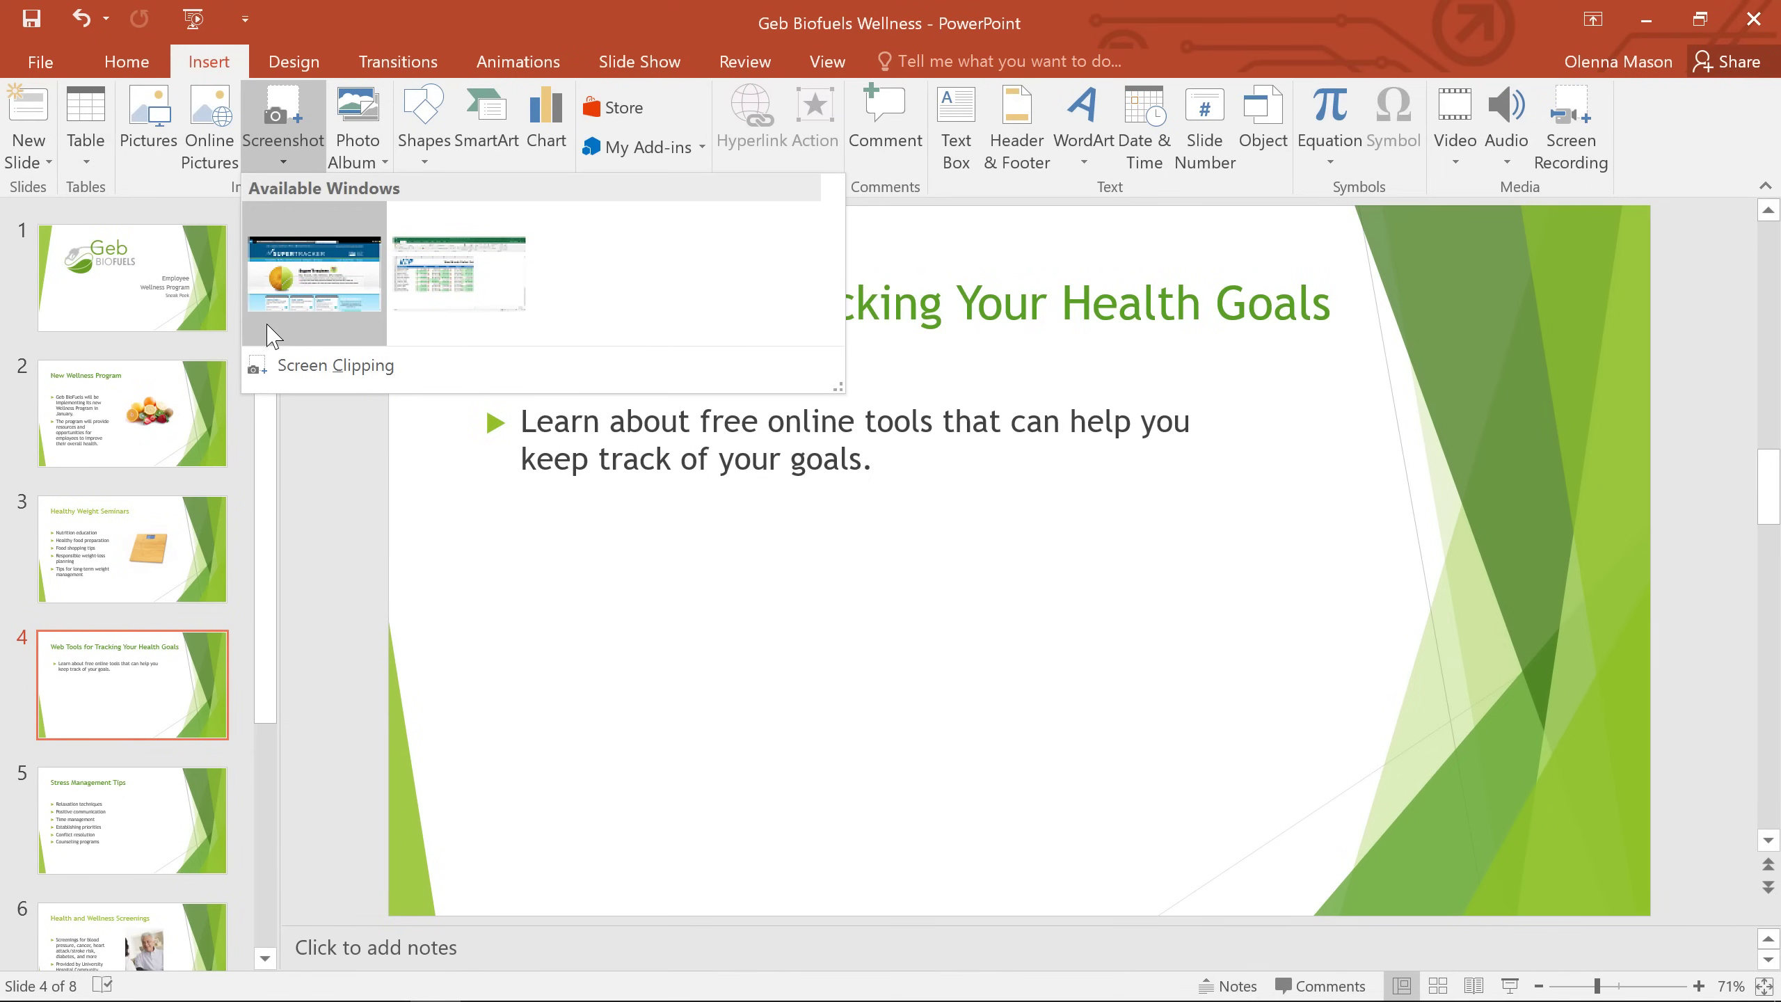
click(270, 366)
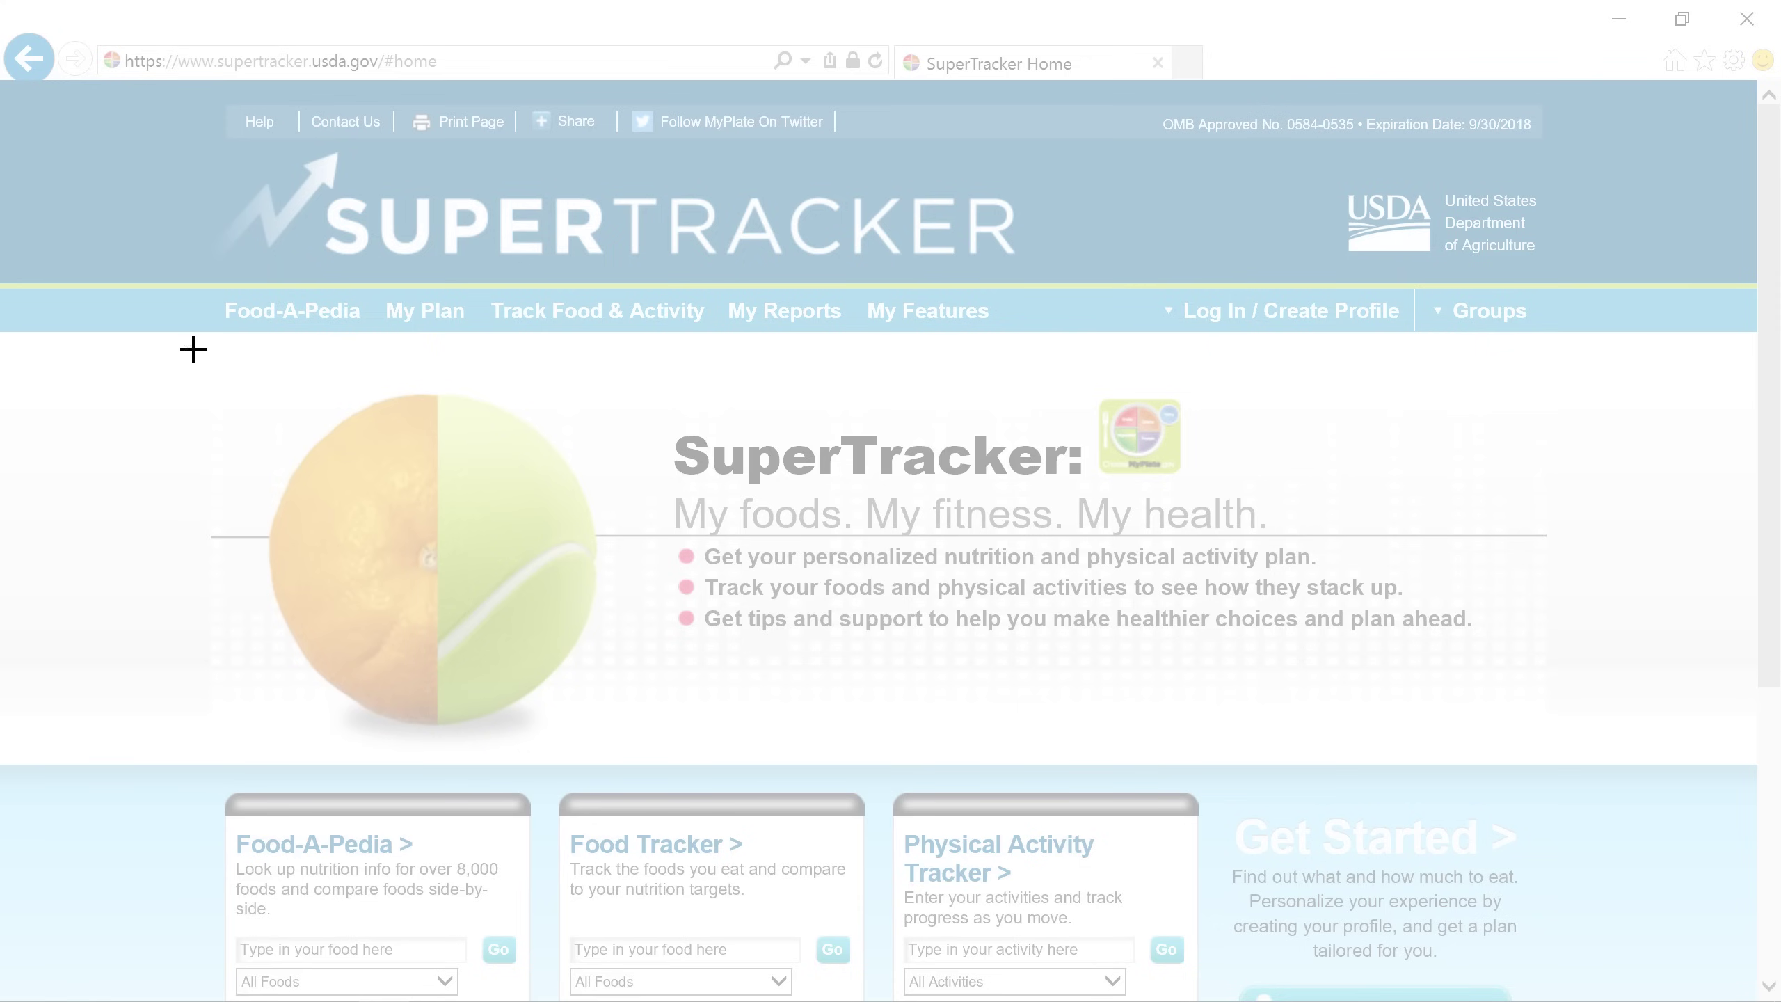
drag(185, 348, 1583, 751)
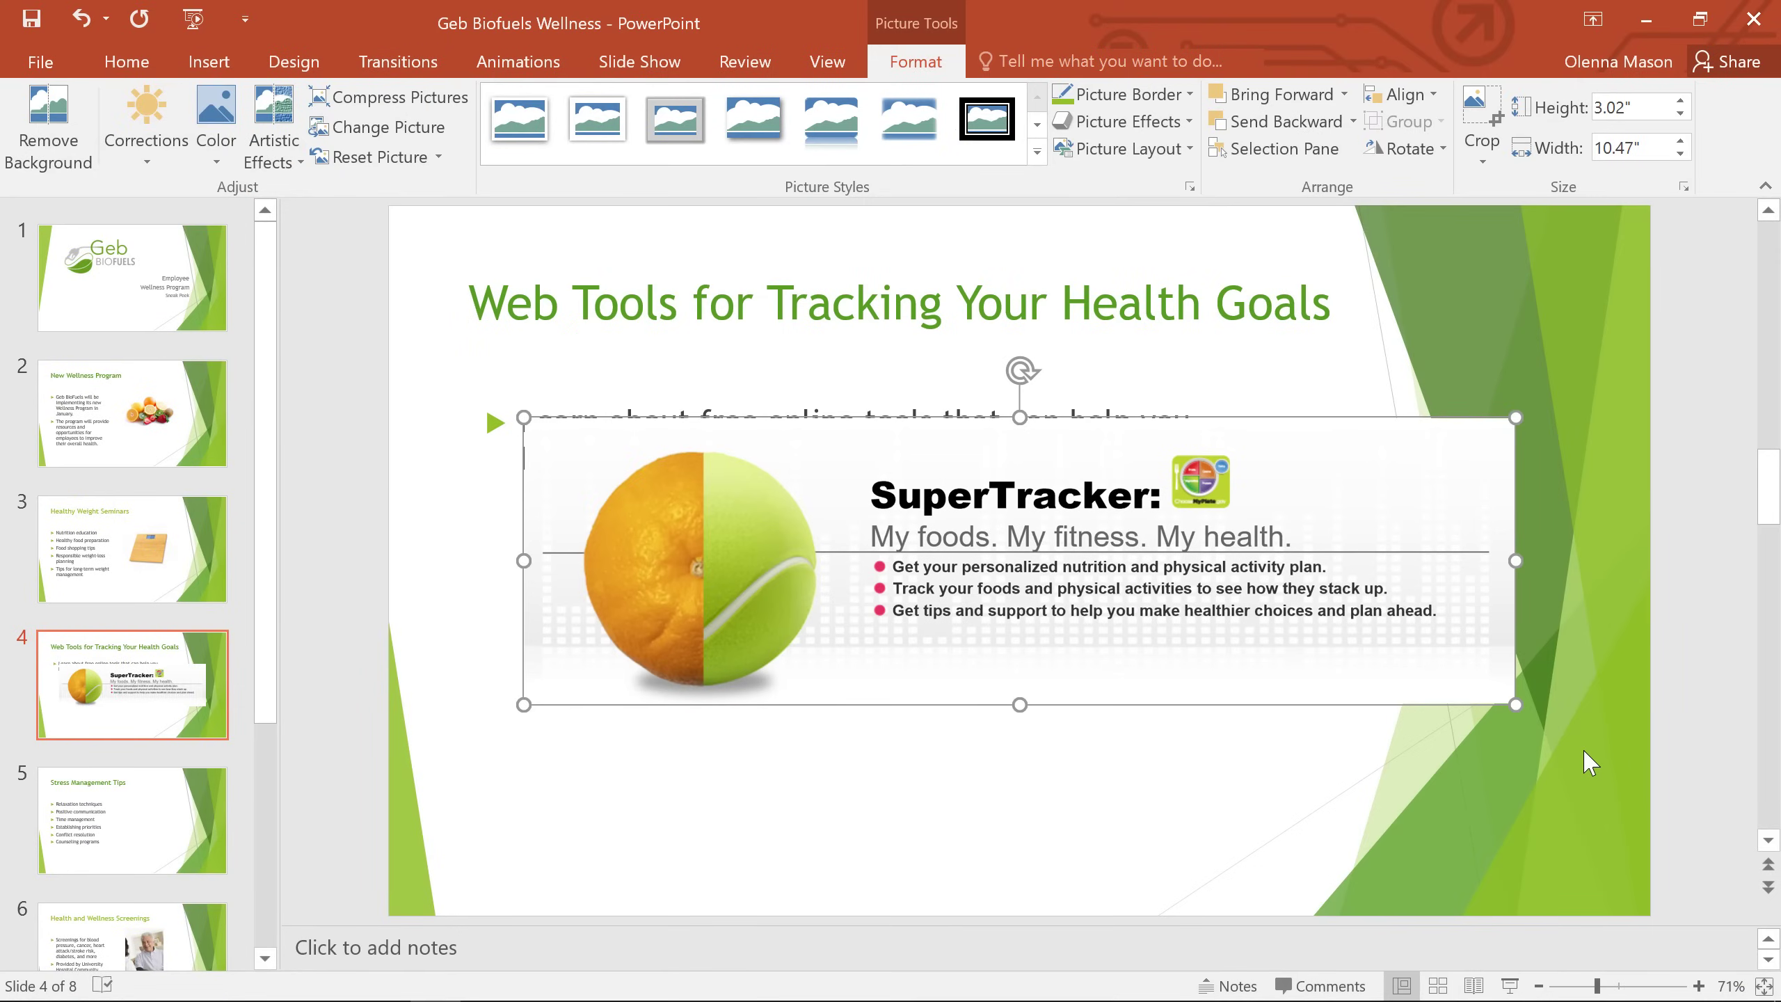
drag(1515, 704, 1301, 638)
drag(1221, 569, 1206, 674)
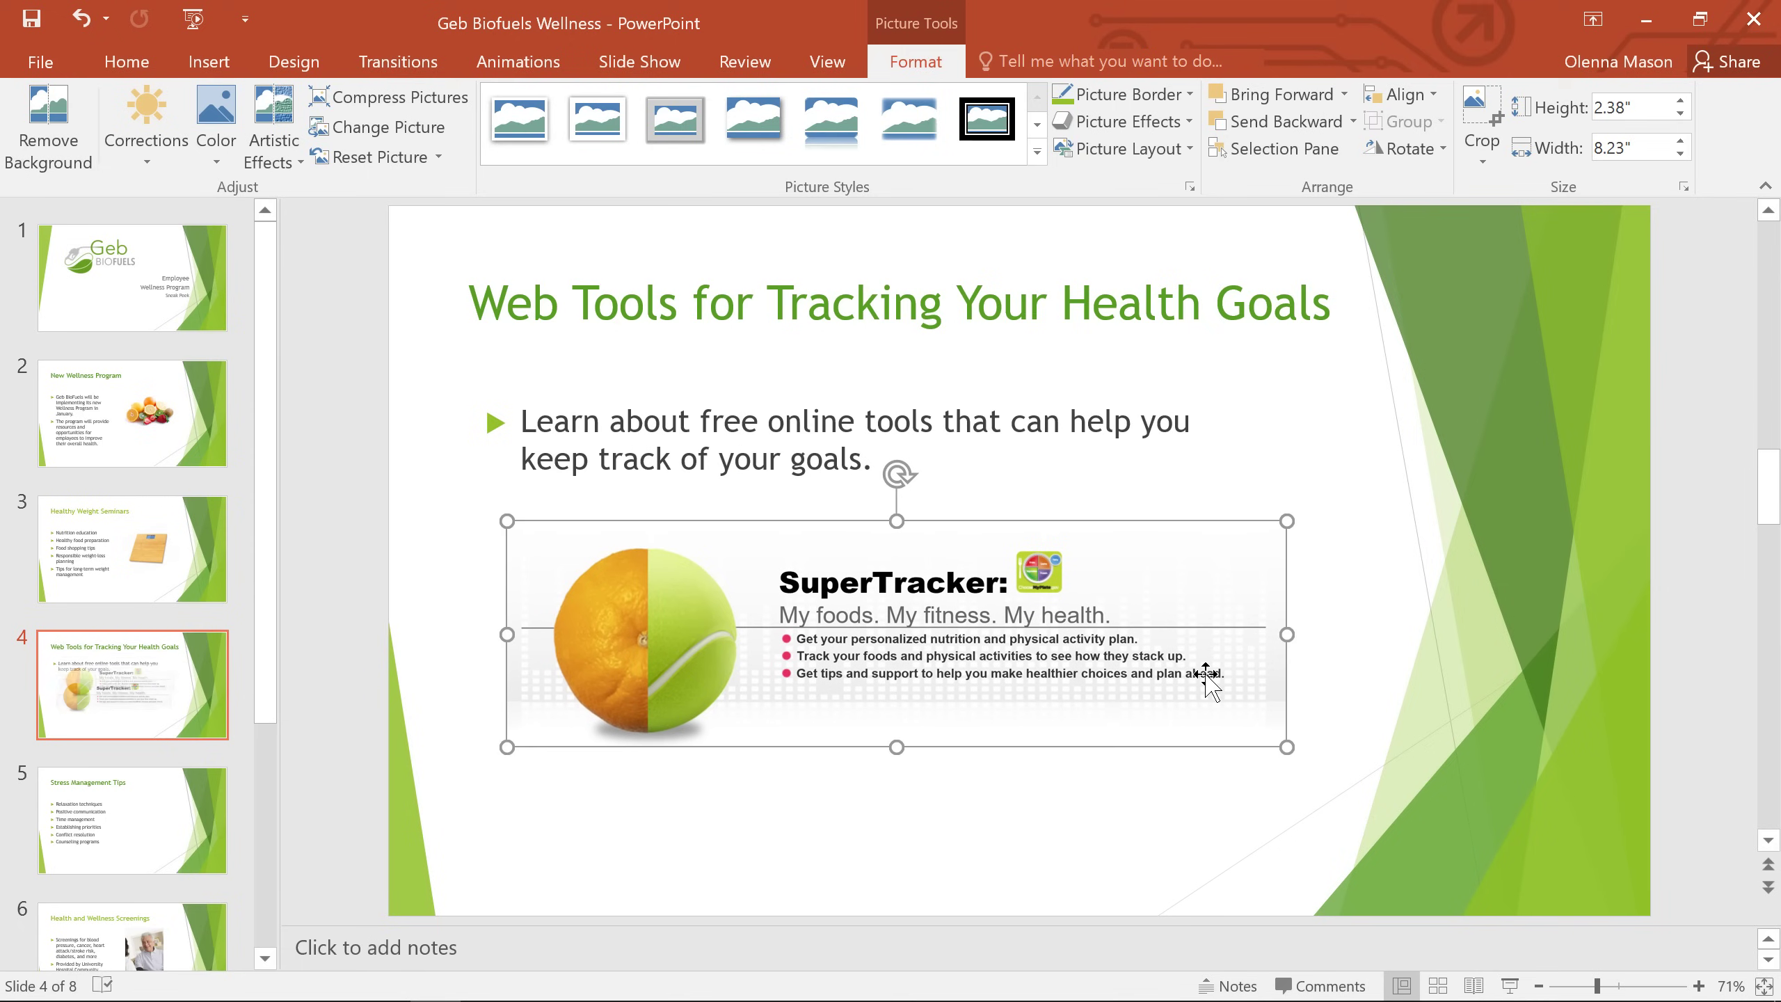
click(1170, 774)
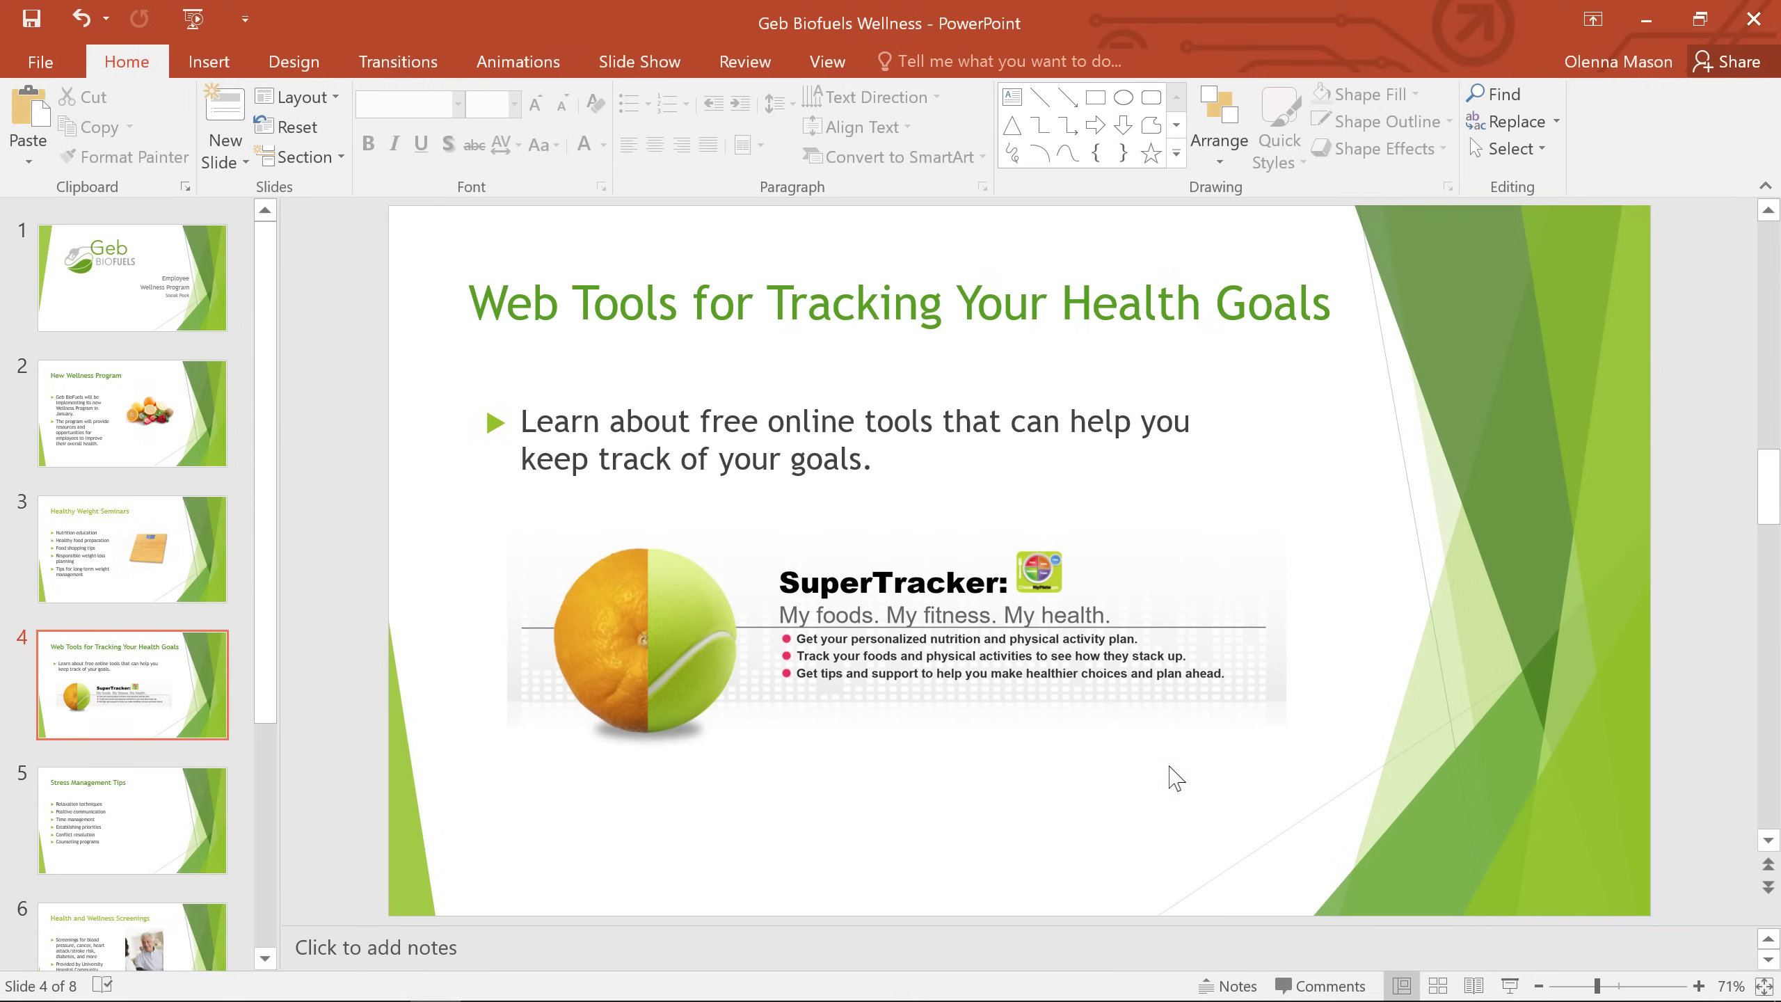